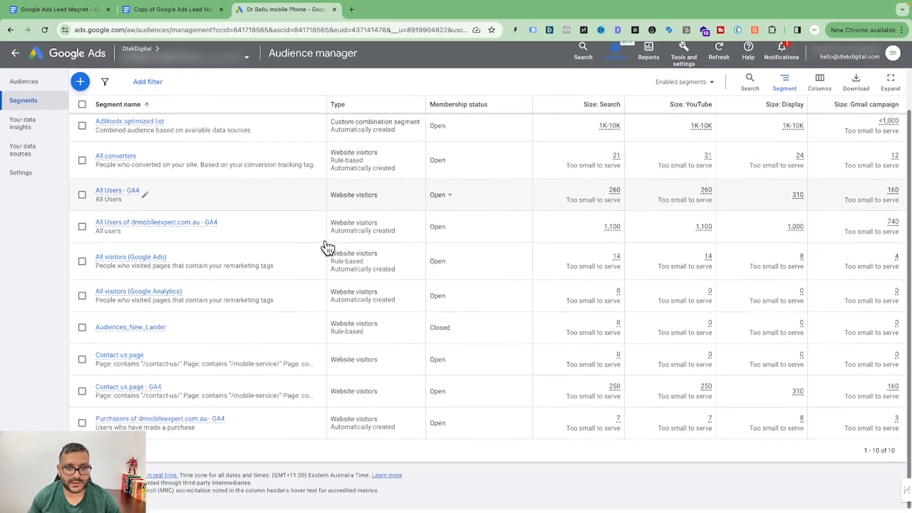
- Start a new website visitors audience segment and name it "Visited Home Page"
scroll(364, 219, up, 1)
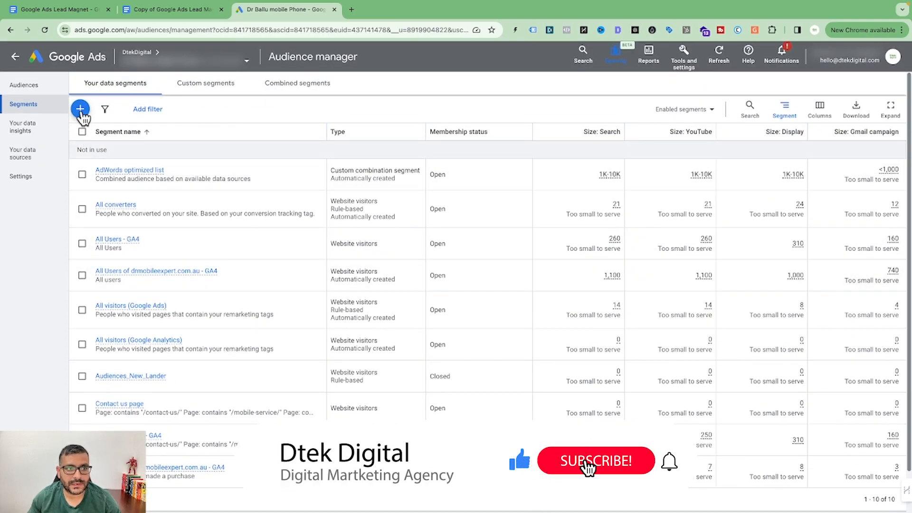
click(81, 110)
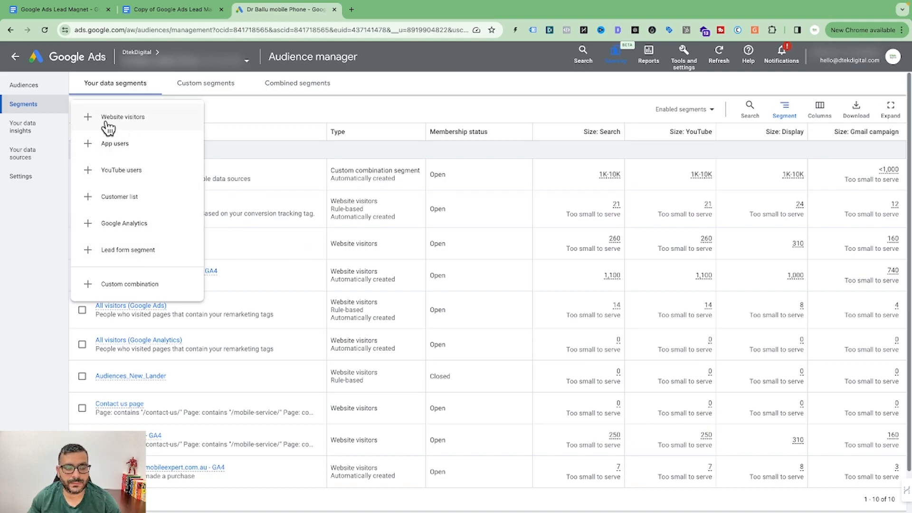
click(131, 124)
click(376, 107)
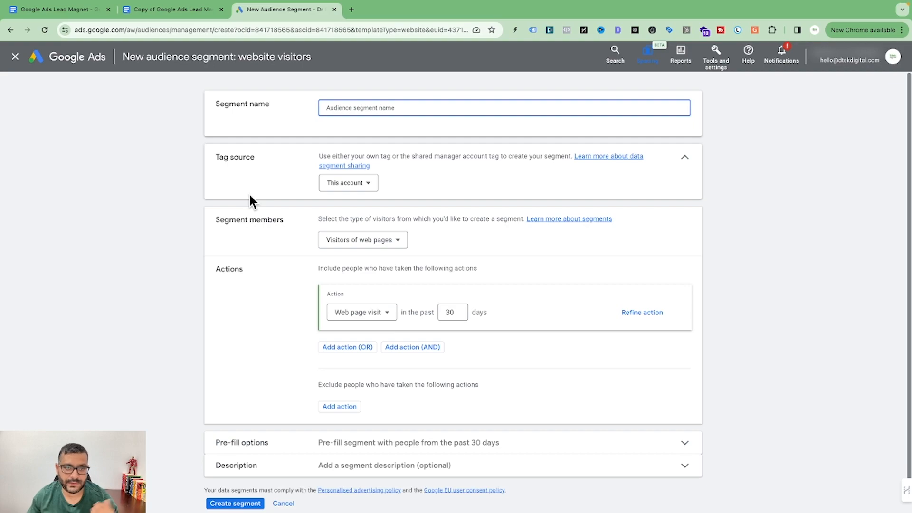
scroll(369, 110, down, 1)
text(Visited Home Page)
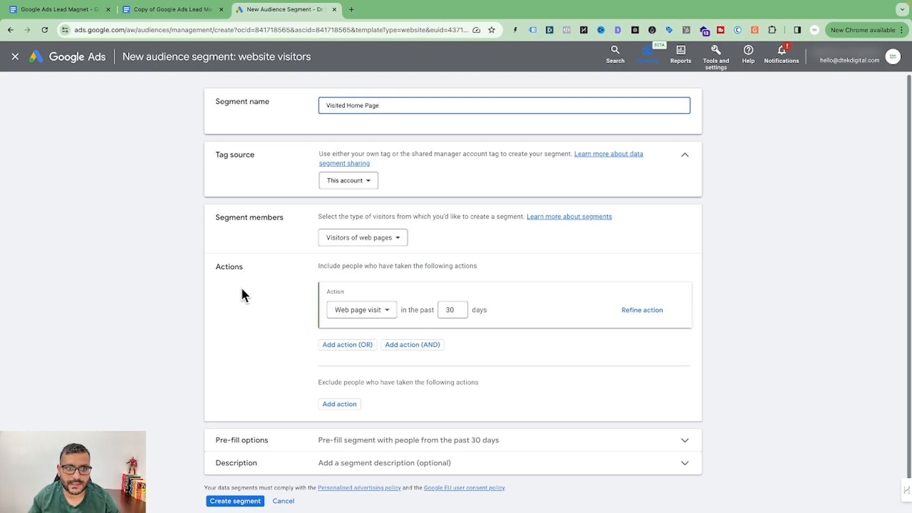
- Keep visitors of web pages as the segment members and set the web page visit period to the past 180 days
scroll(285, 266, down, 1)
click(375, 237)
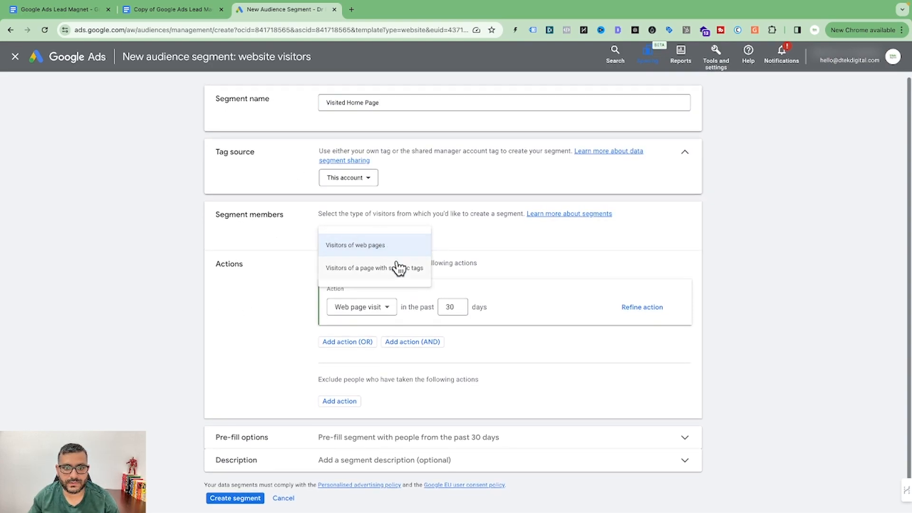
click(377, 251)
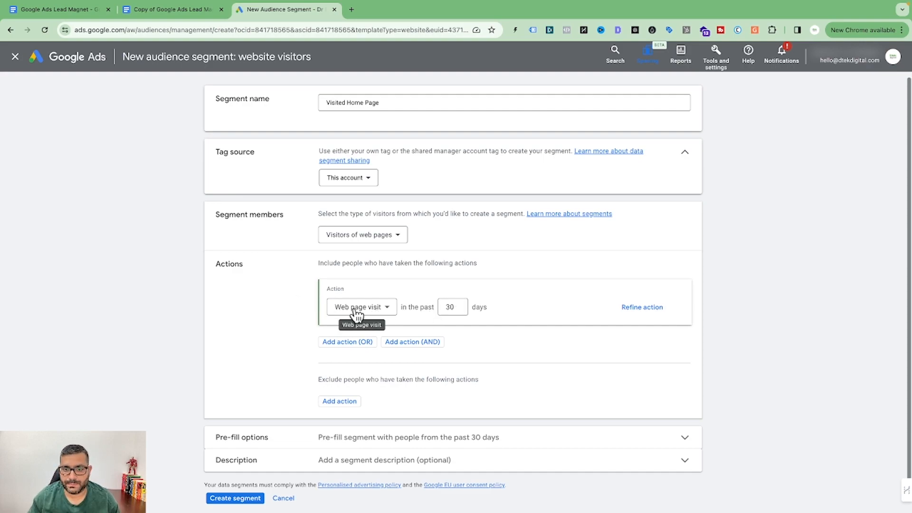
click(458, 307)
key(BackSpace)
key(BackSpace)
text(18)
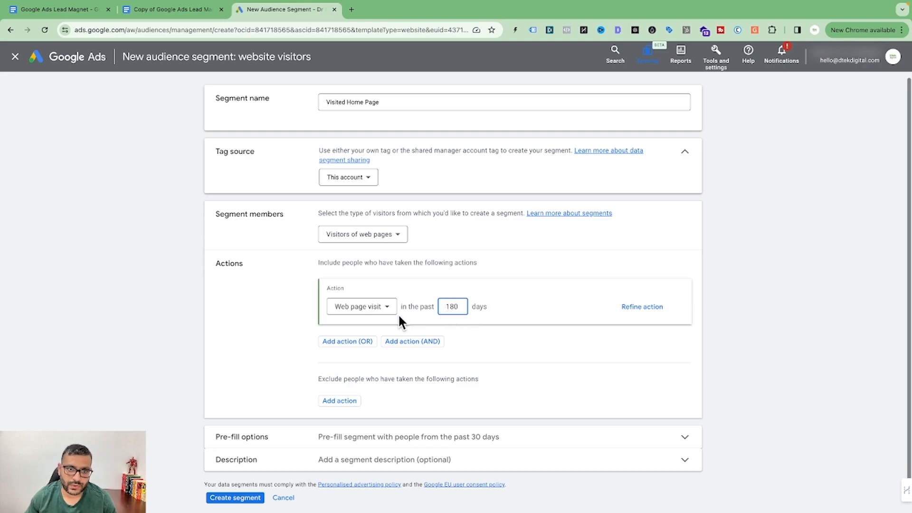
scroll(398, 313, down, 1)
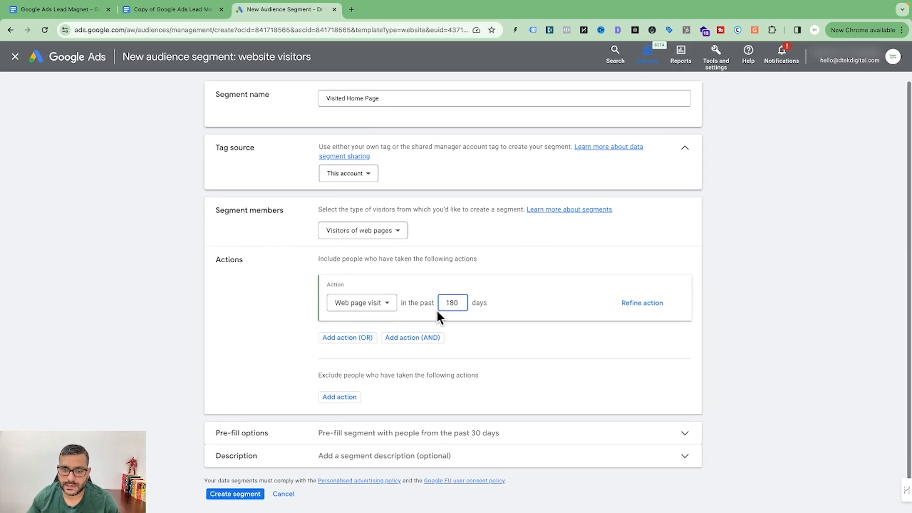
scroll(437, 313, up, 1)
click(631, 308)
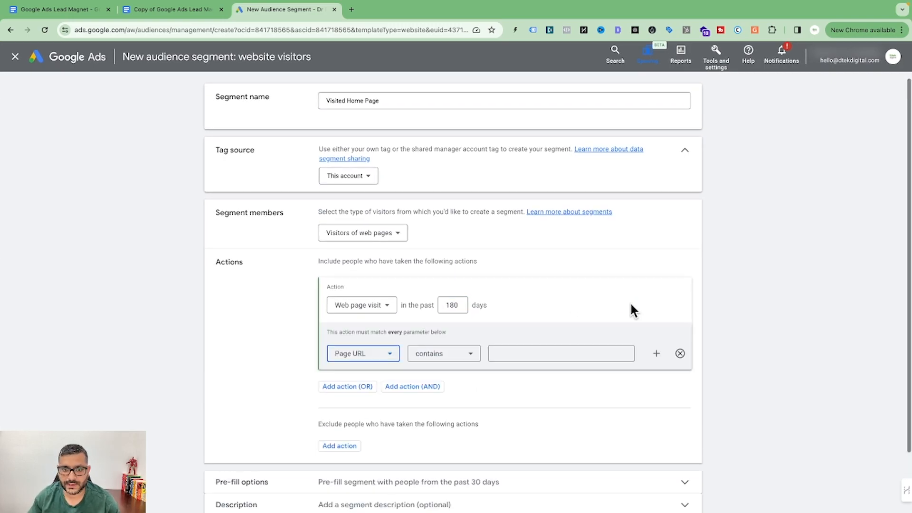
click(382, 360)
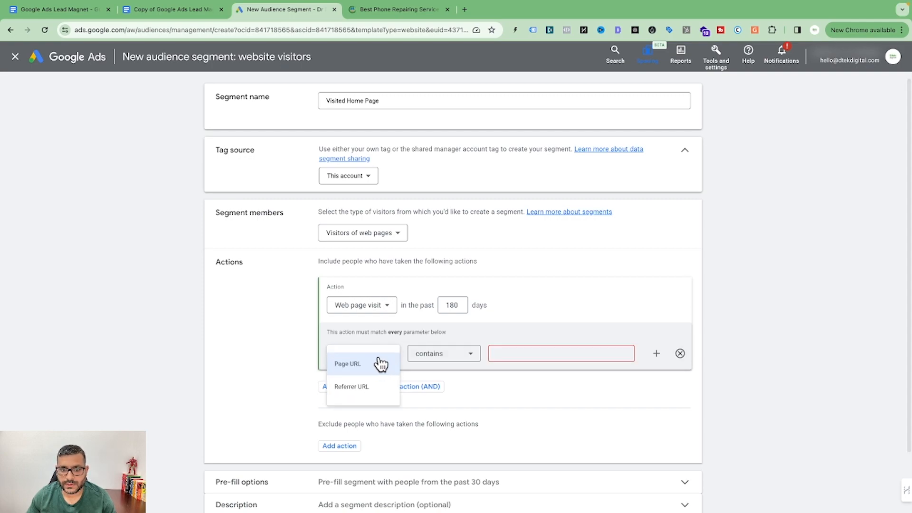
click(378, 363)
click(444, 356)
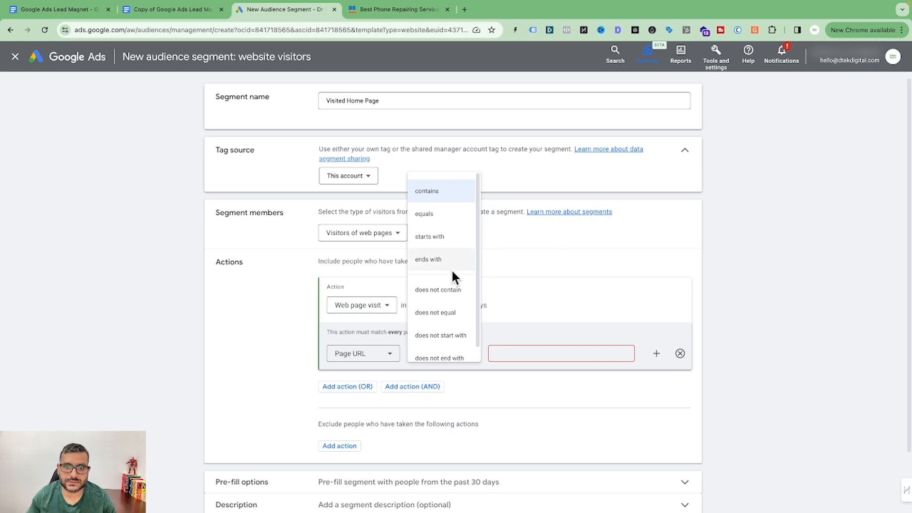
click(498, 380)
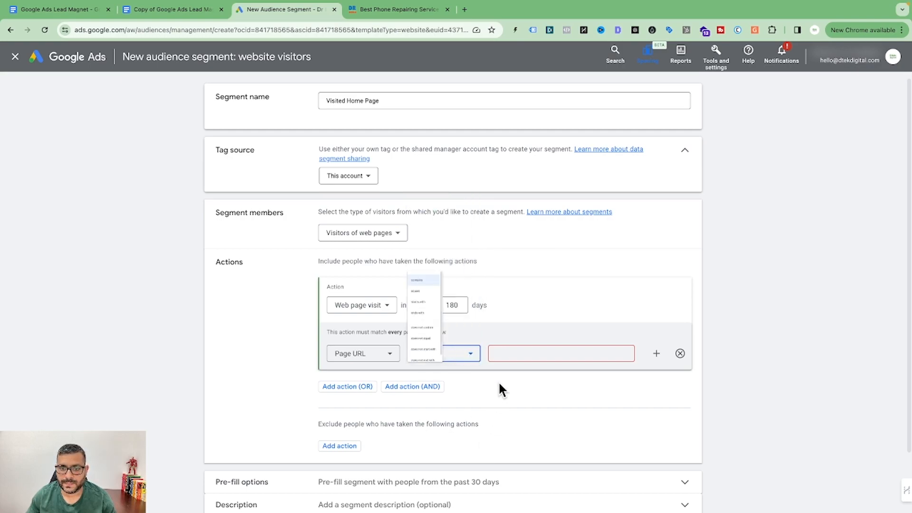
click(457, 358)
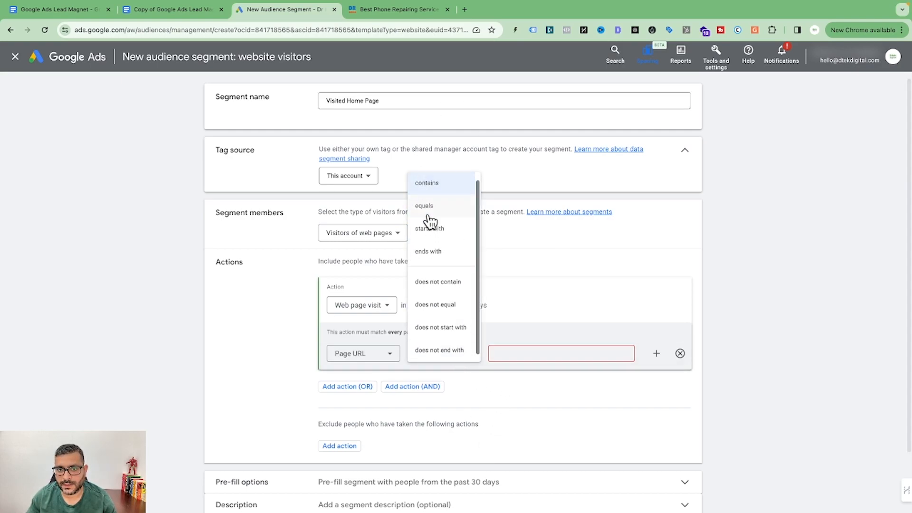
click(433, 189)
click(514, 353)
text(https://drmobileexpert.com.au/)
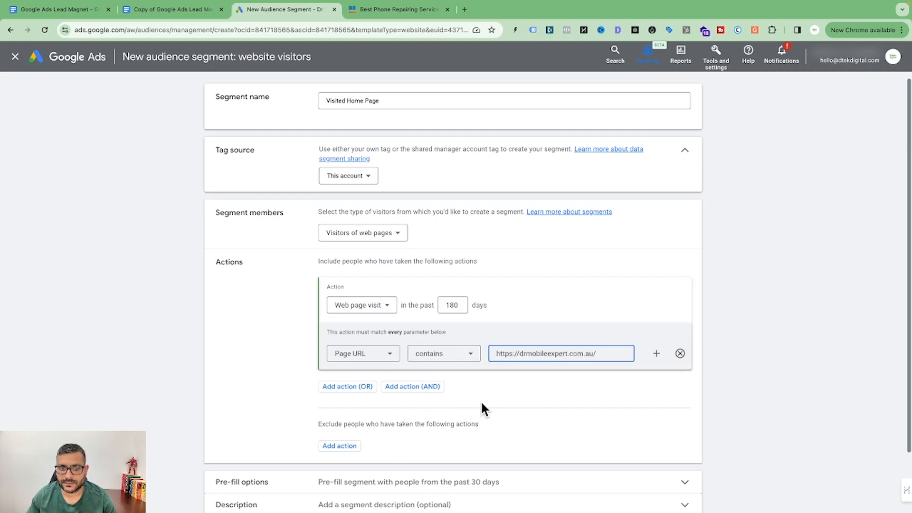
- Add the segment description "Visited home page 2024" and create the segment
scroll(475, 408, down, 2)
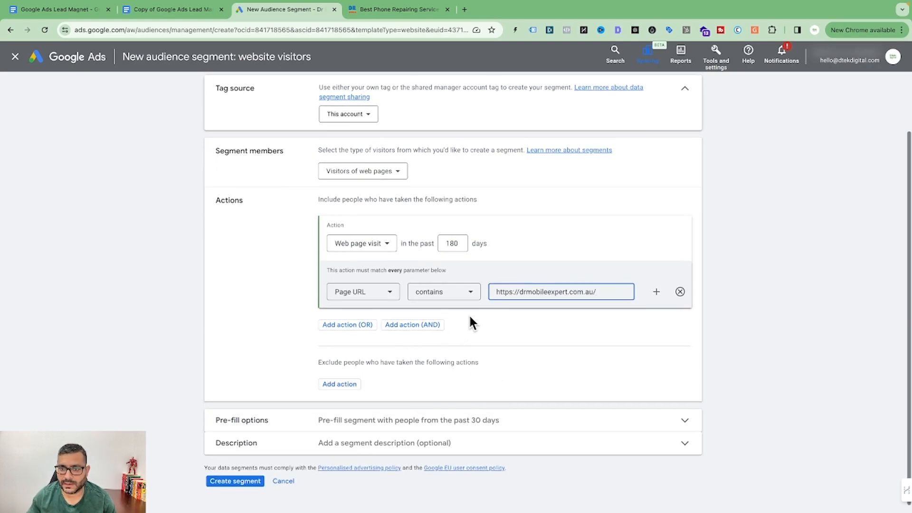
click(270, 429)
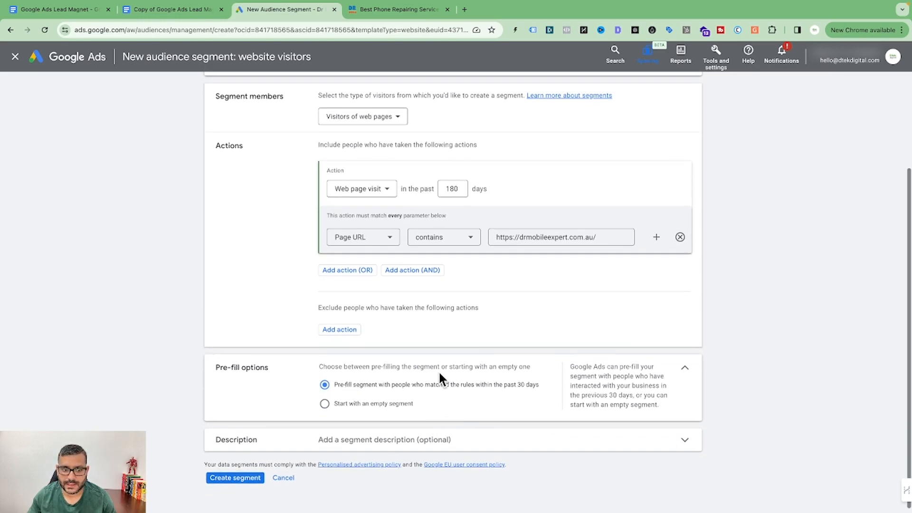
click(302, 441)
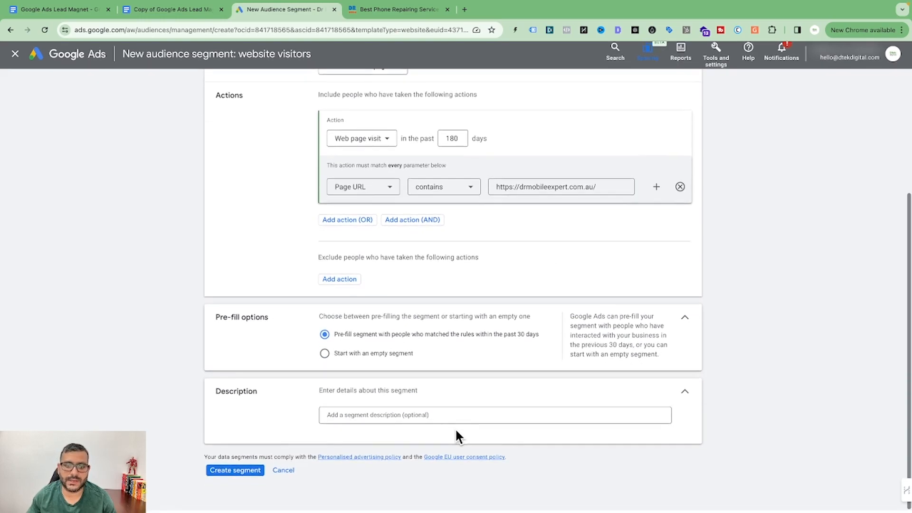
scroll(480, 167, up, 2)
scroll(456, 228, down, 2)
click(361, 417)
text(Visited home page 2024)
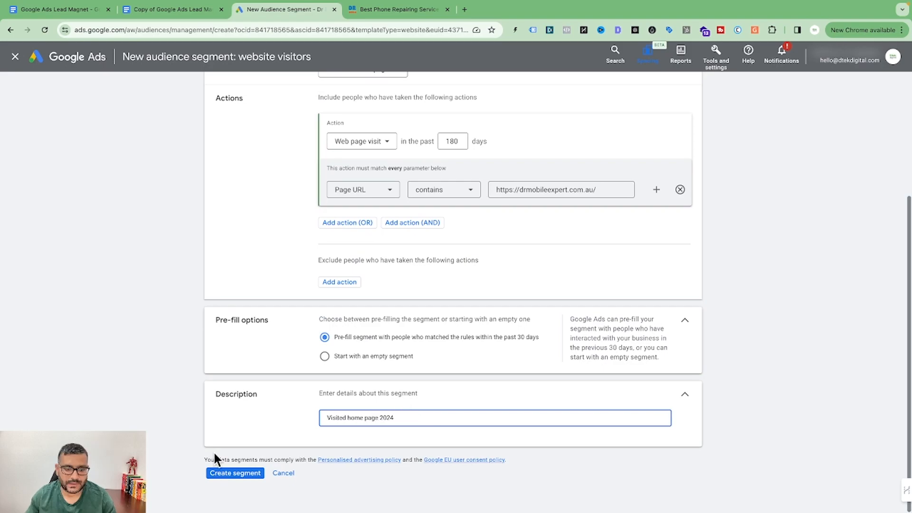
click(240, 475)
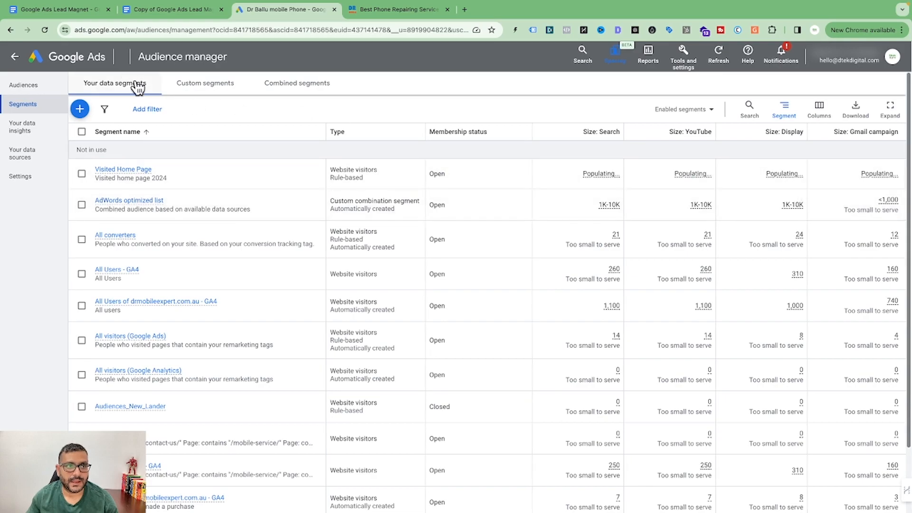
- Leave Audience manager and start a new Display campaign without a goal's guidance
click(16, 57)
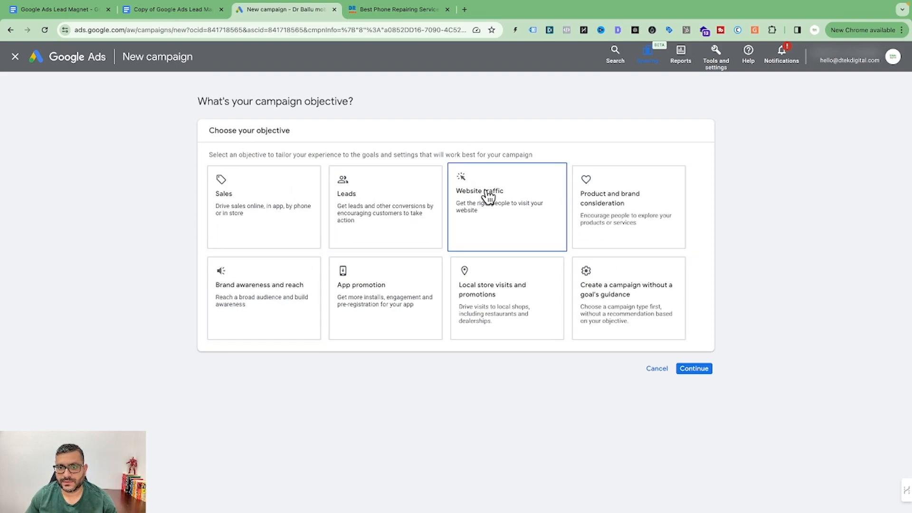
click(617, 293)
scroll(625, 173, up, 2)
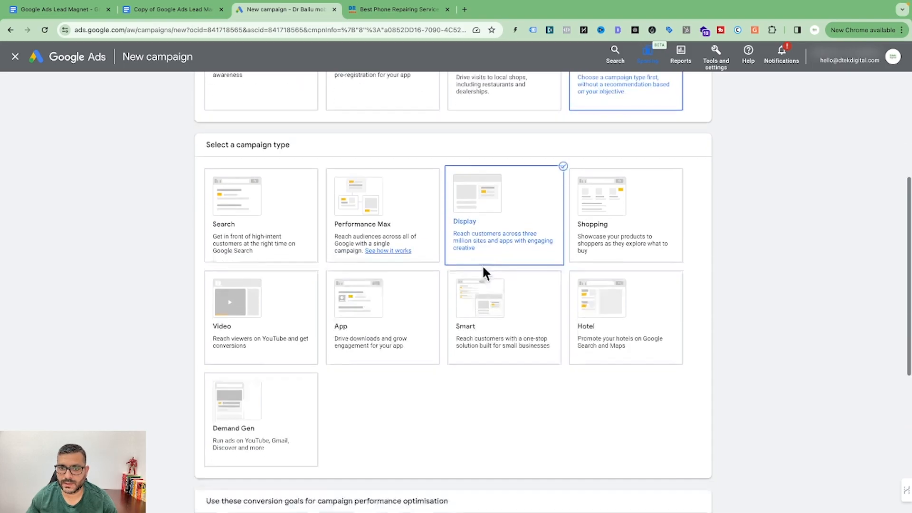
- Remove the Page views, Phone call leads and Submit lead forms conversion goals from the campaign, keeping only Request quotes, and continue
scroll(543, 329, down, 8)
scroll(281, 269, up, 1)
scroll(305, 266, up, 1)
click(688, 278)
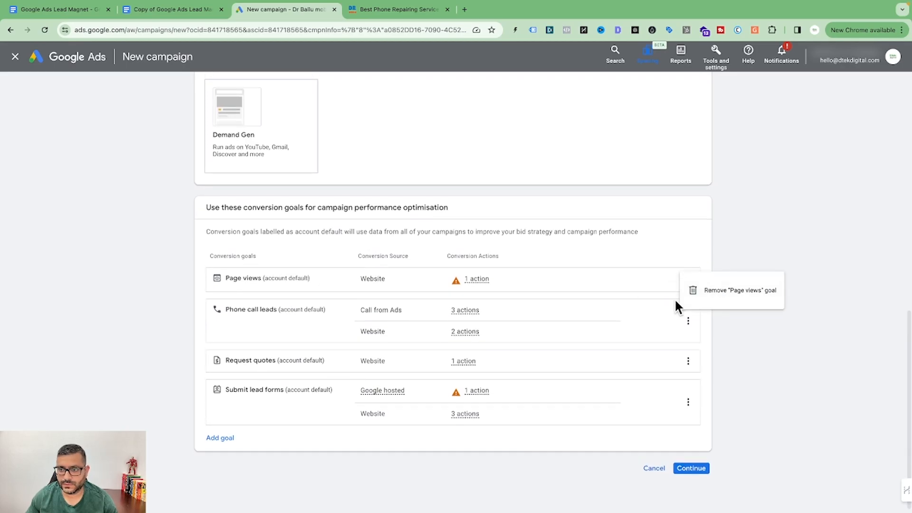
click(707, 293)
click(562, 309)
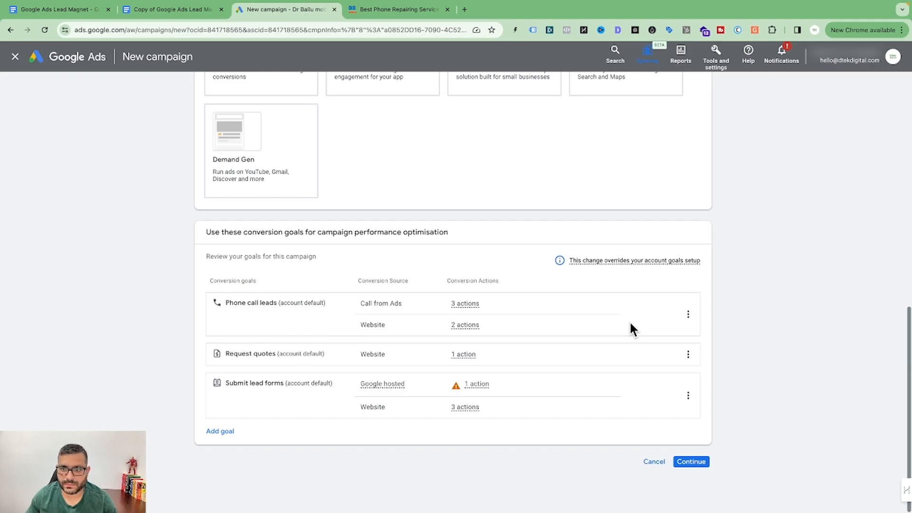
click(691, 315)
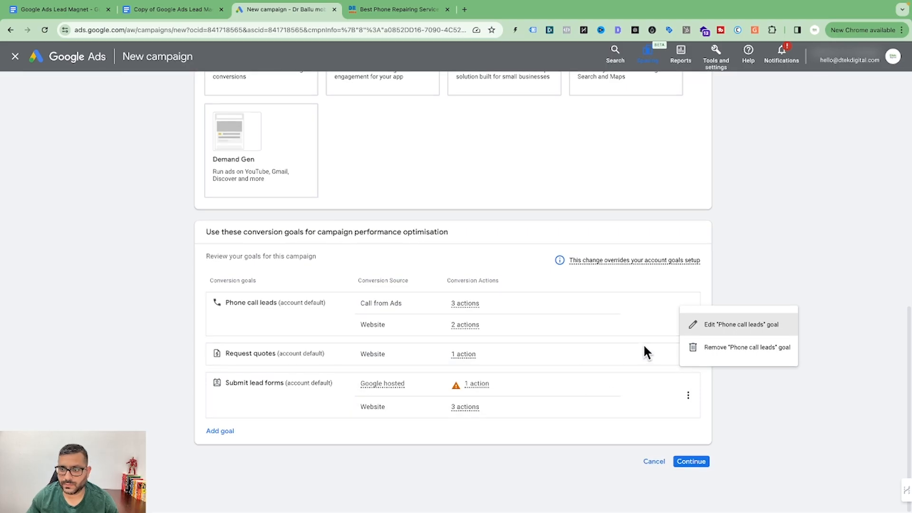
click(735, 360)
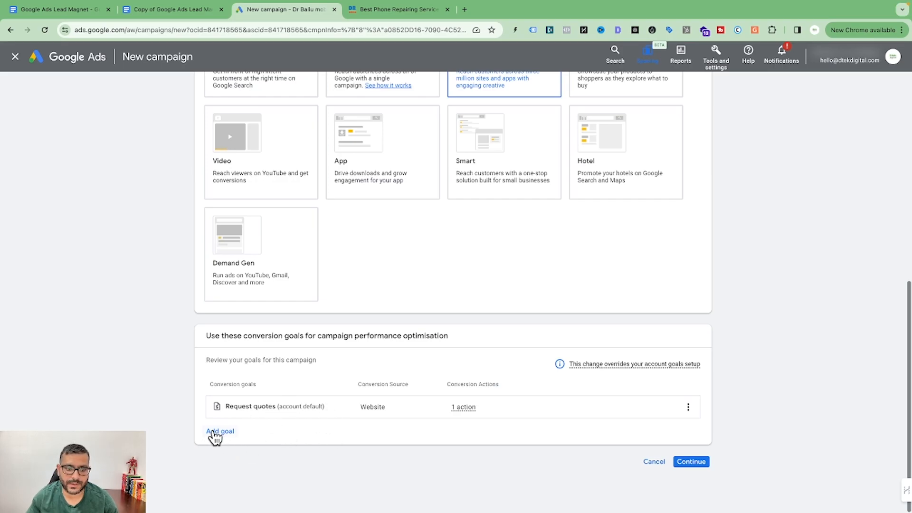
click(691, 461)
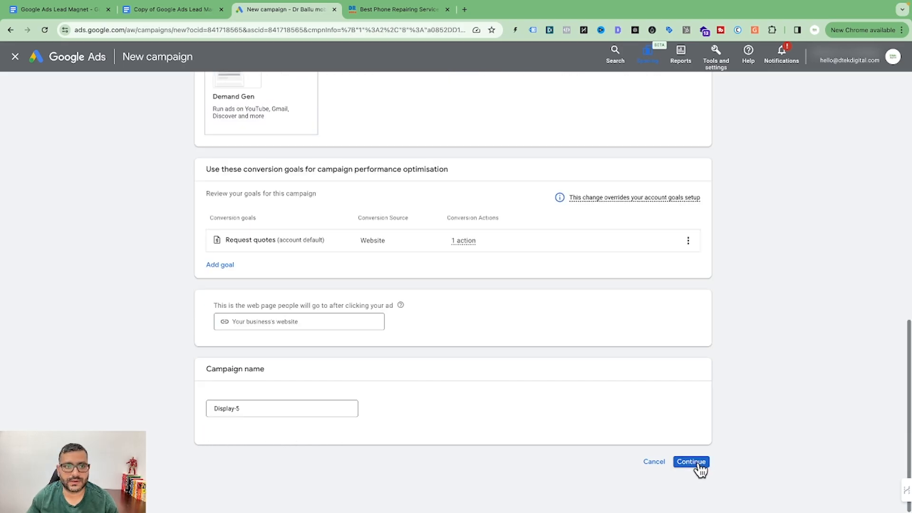
- Name the campaign "Home Page Re-marketing Campaign" and continue to the campaign settings
scroll(558, 361, up, 1)
drag(262, 448, 203, 447)
text(Home Page Re-marketing Campaign)
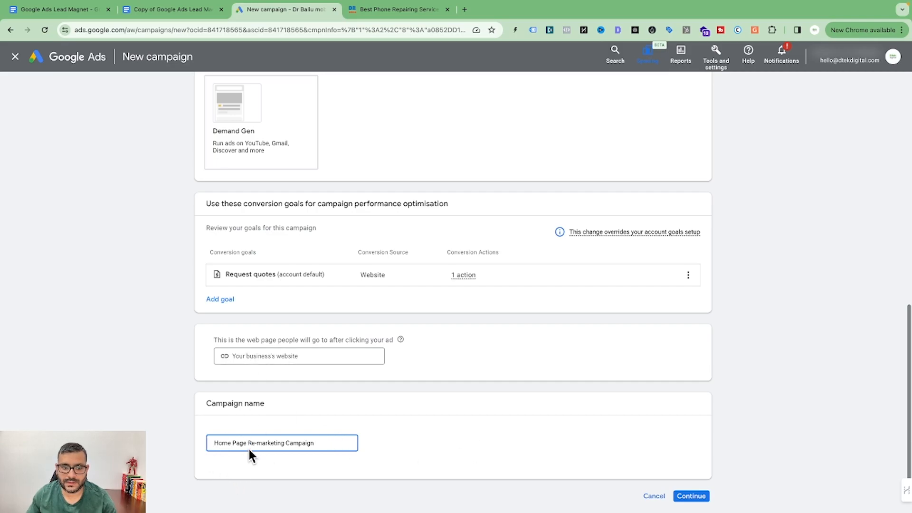
click(691, 496)
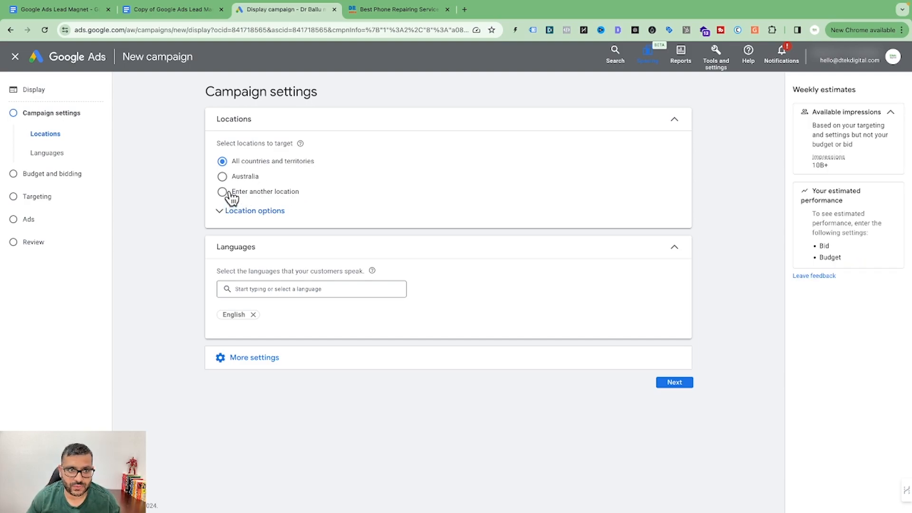
- Target Australia and limit the location option to Presence: People in or regularly in the targeted locations
click(223, 178)
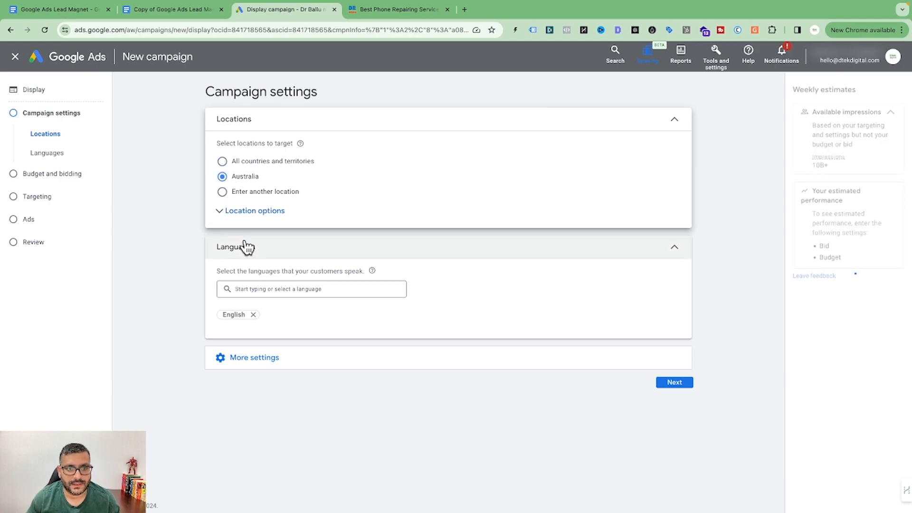
click(219, 215)
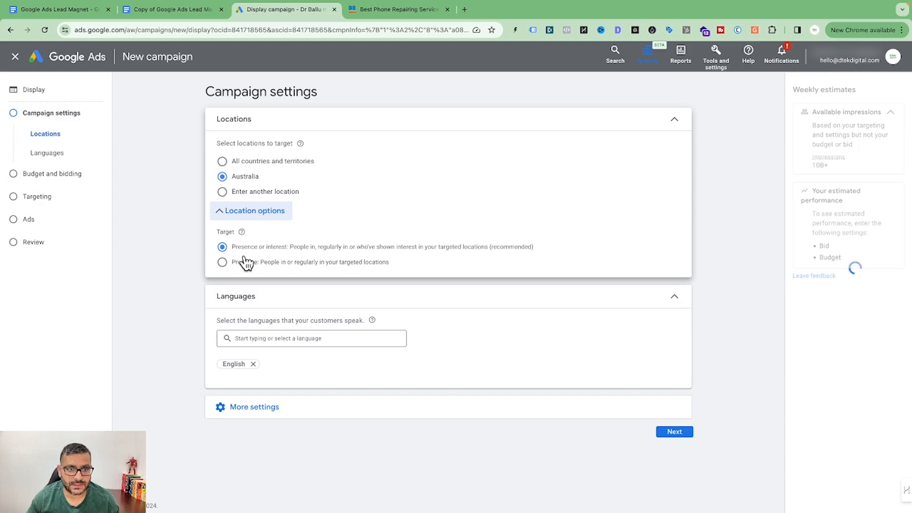
click(225, 263)
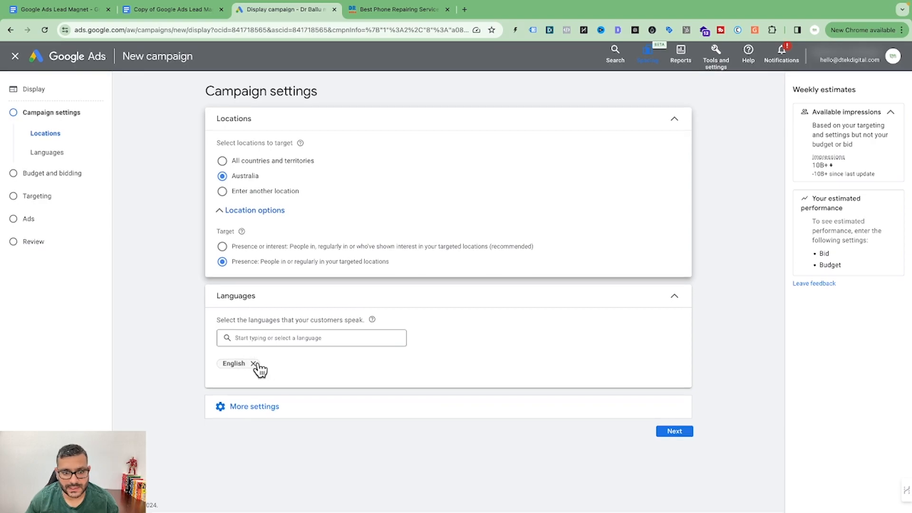
- Set the campaign's ad rotation to "Do not optimise: Rotate ads indefinitely"
click(264, 411)
scroll(477, 334, down, 2)
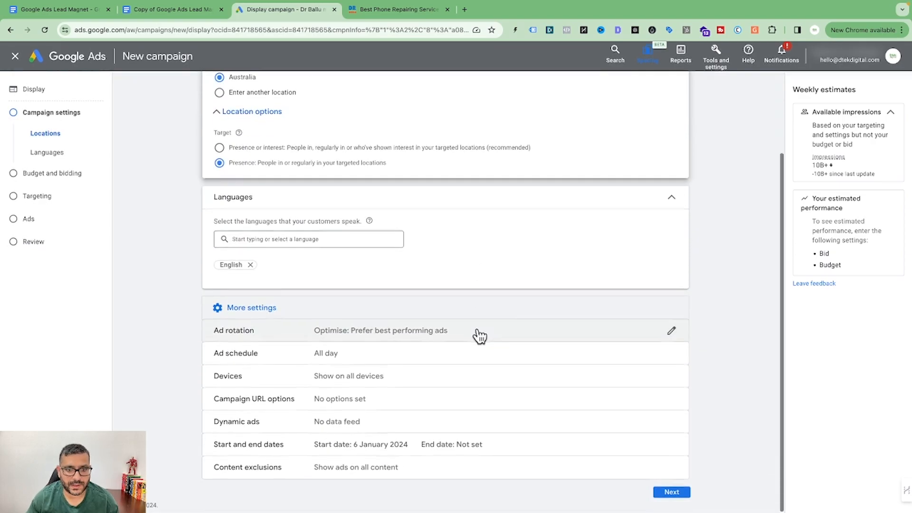
click(337, 336)
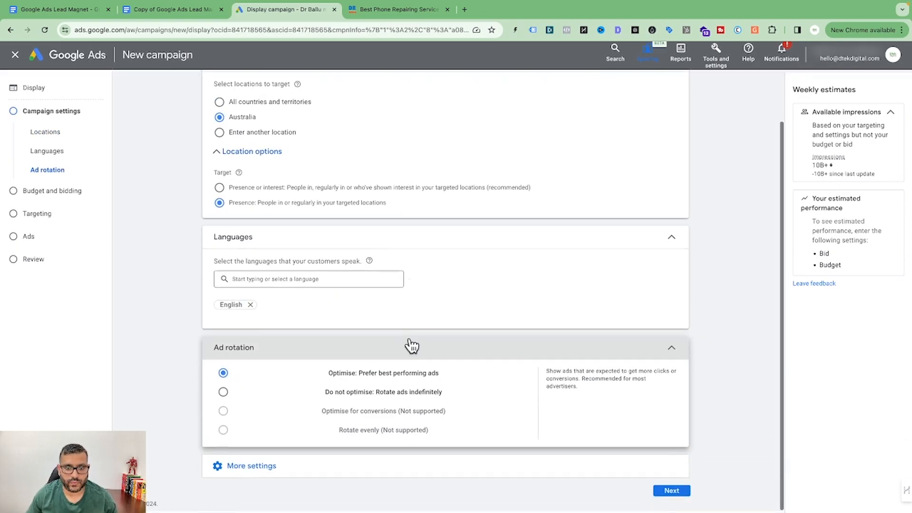
click(253, 400)
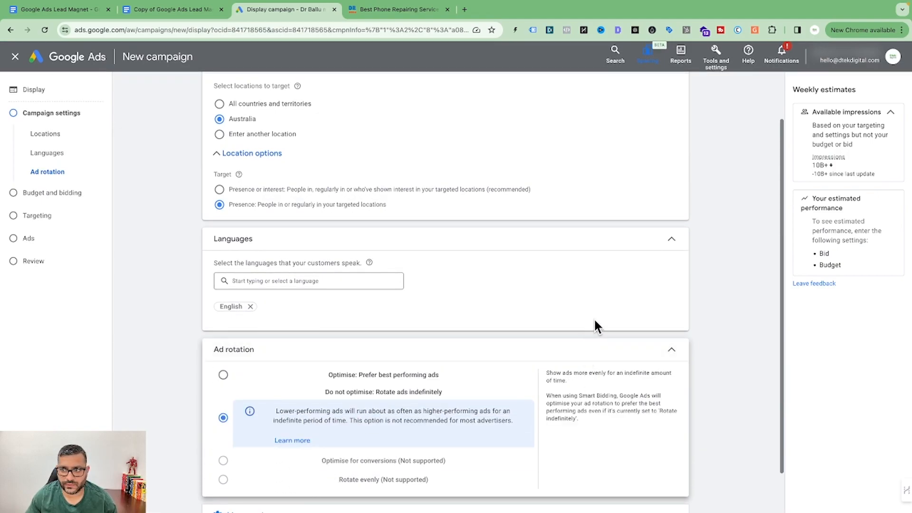
scroll(596, 326, down, 1)
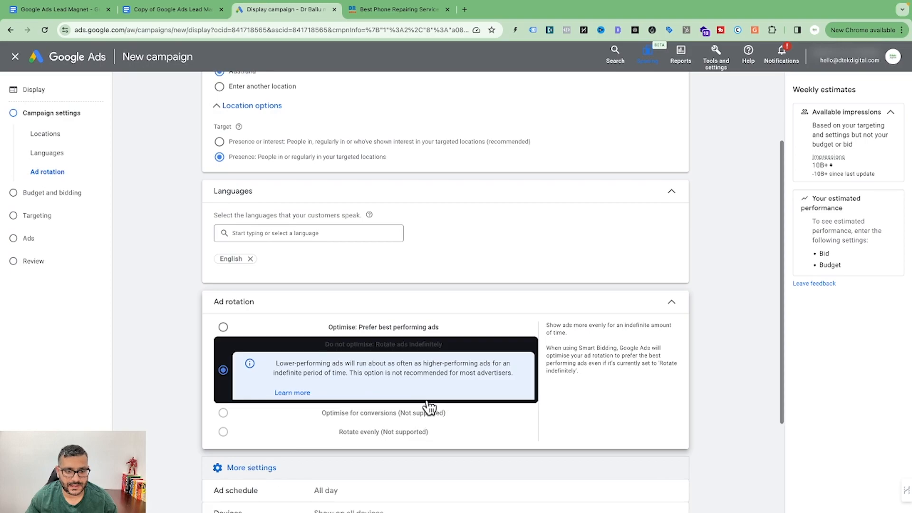
- Schedule the campaign's ads to run Mondays - Fridays from 09:00 to 22:00
scroll(429, 407, down, 3)
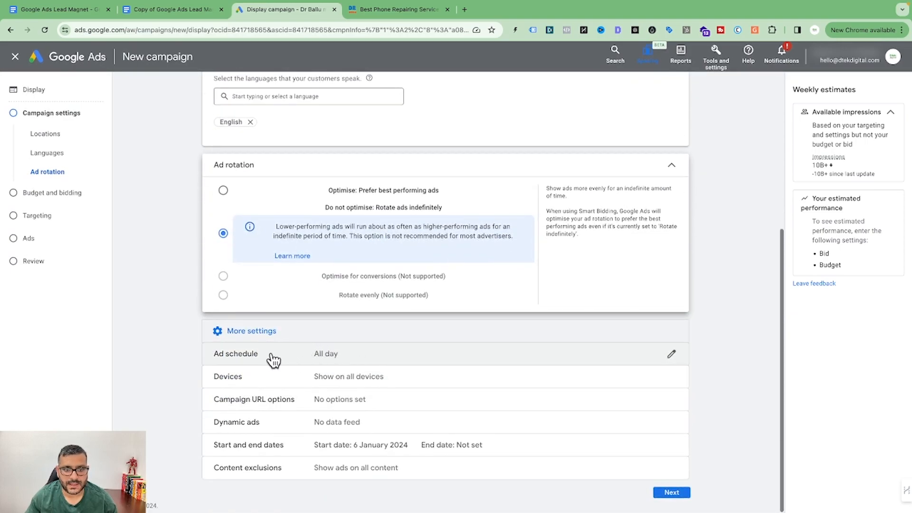
click(322, 357)
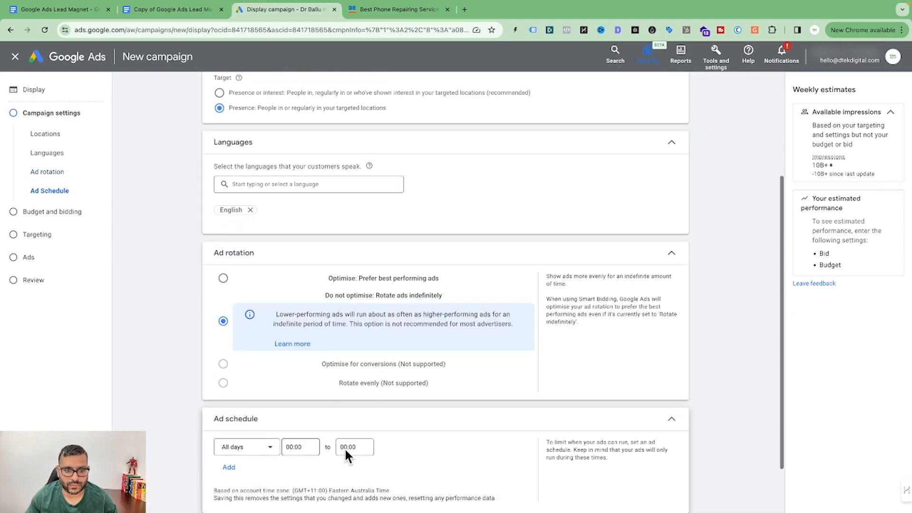
click(266, 446)
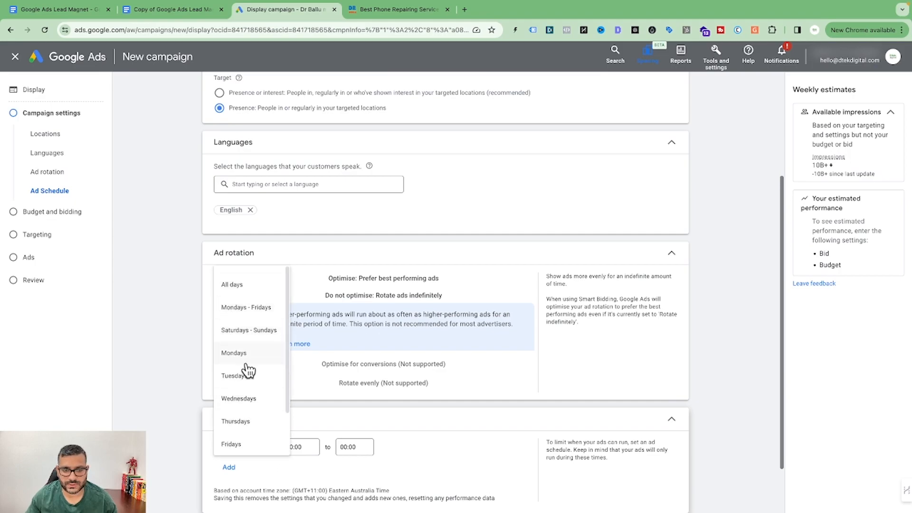
click(247, 314)
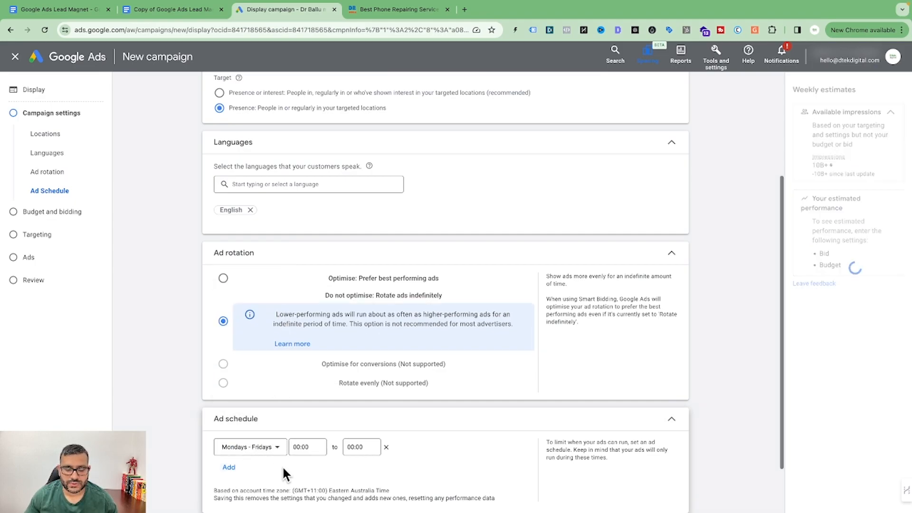
click(304, 447)
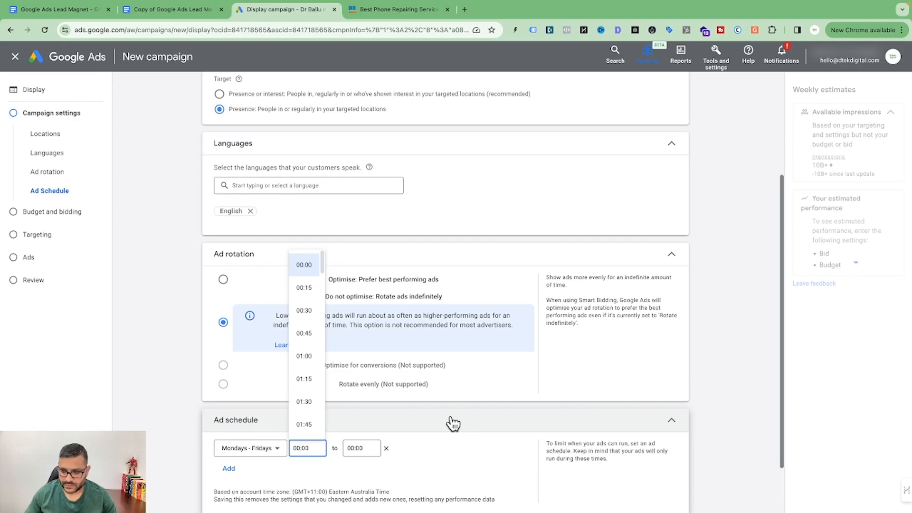
text(09)
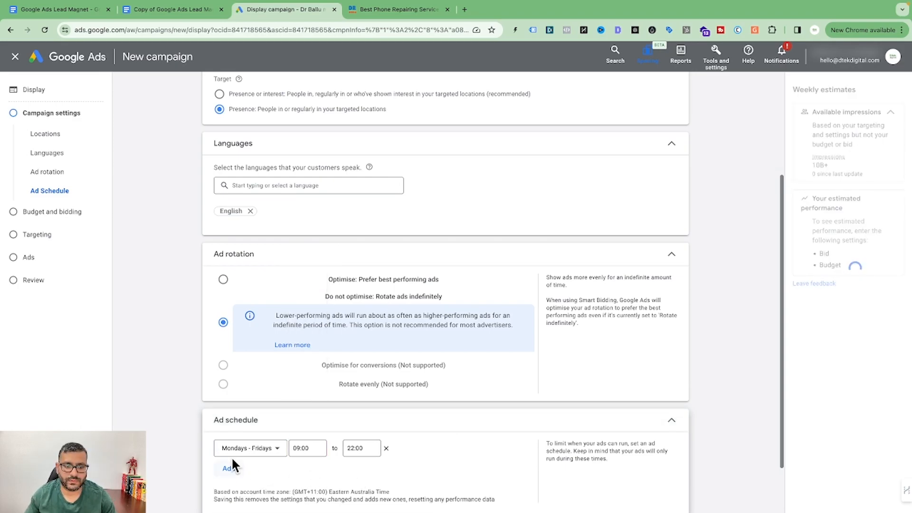
scroll(295, 450, down, 1)
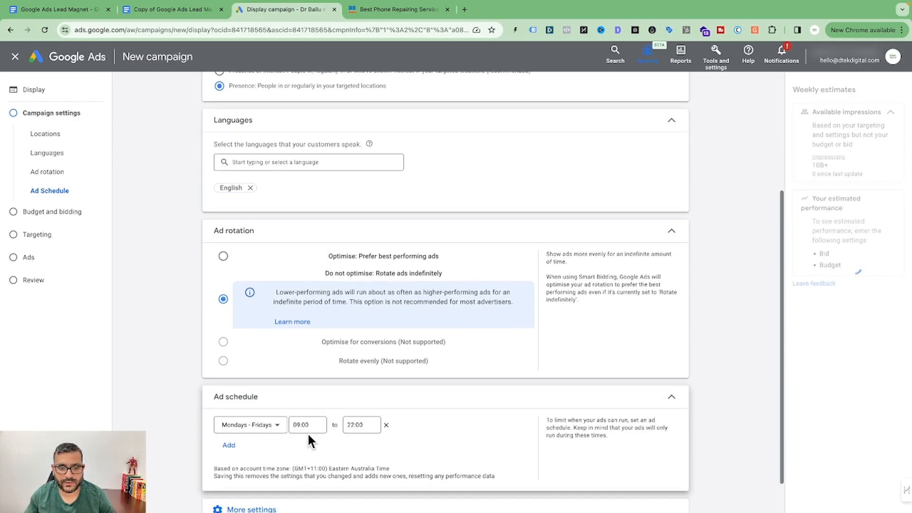
scroll(452, 428, down, 2)
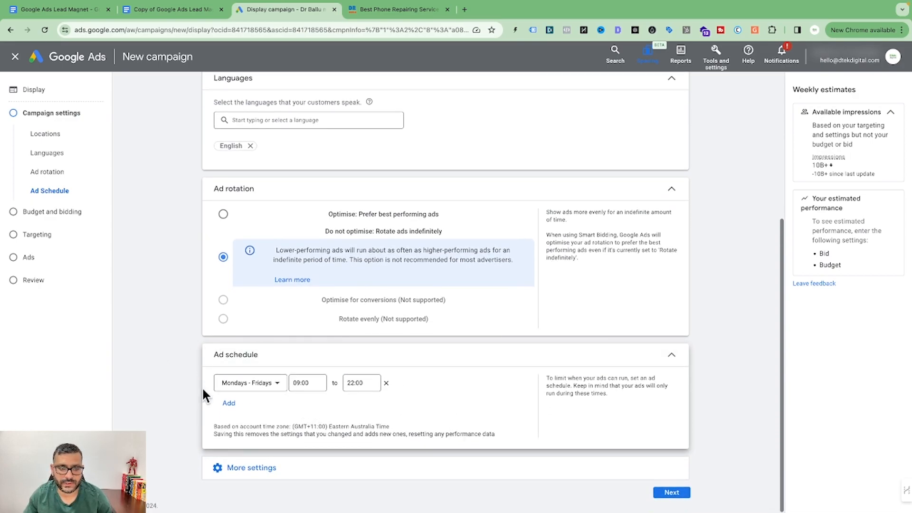
- Open the campaign's start and end date settings and review the start date and end date options
click(256, 468)
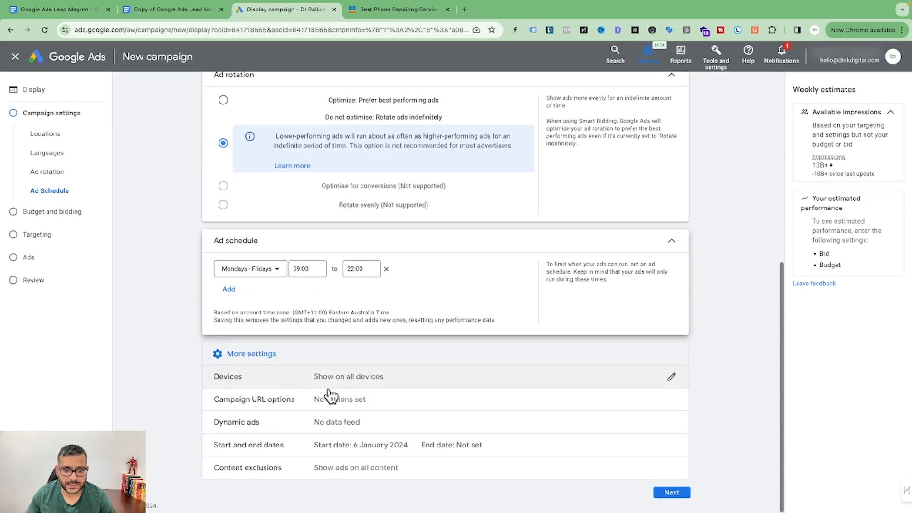
click(315, 450)
scroll(380, 428, down, 2)
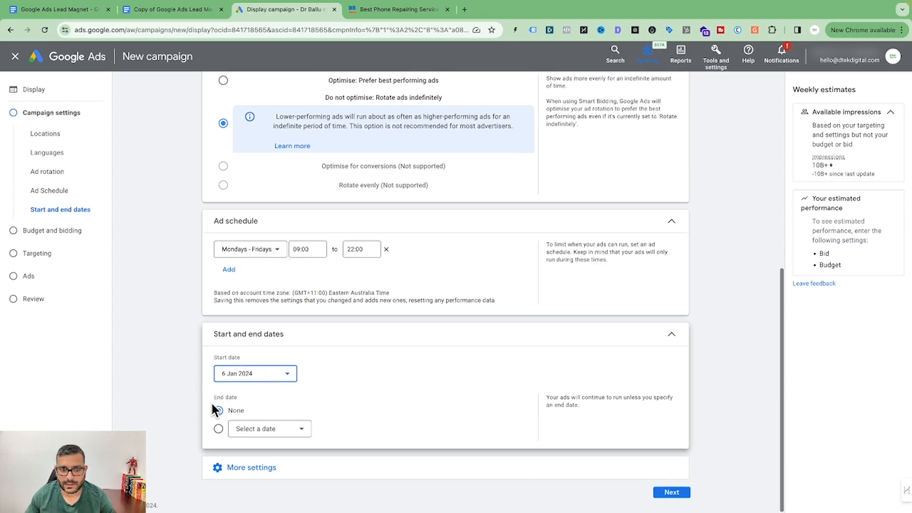
scroll(335, 386, up, 1)
scroll(334, 385, up, 1)
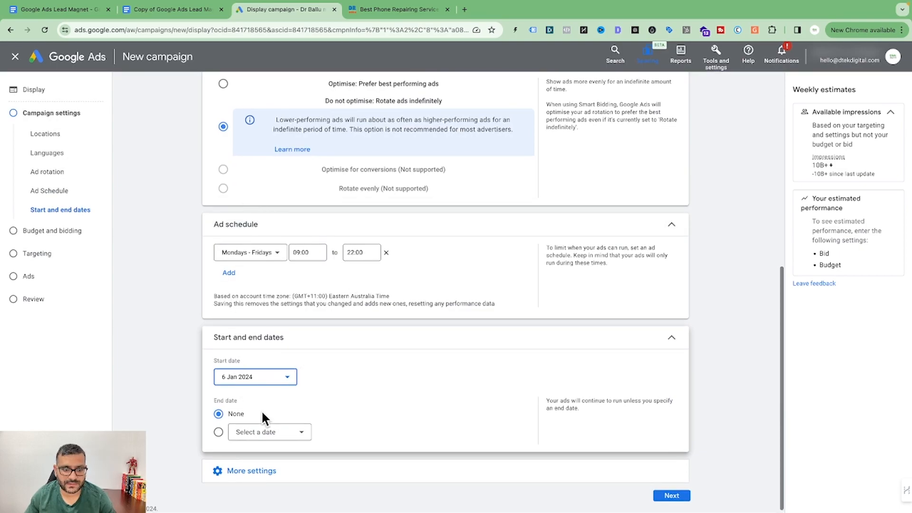
scroll(270, 436, down, 1)
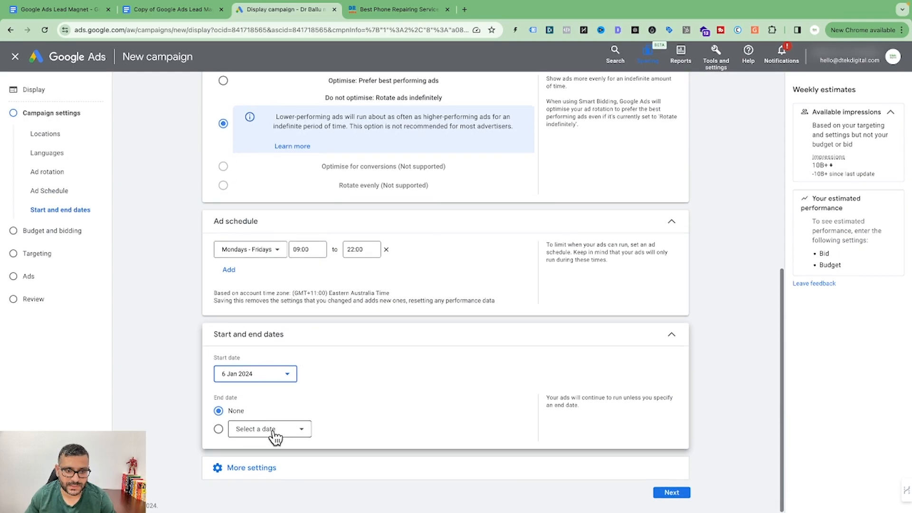
scroll(448, 387, up, 1)
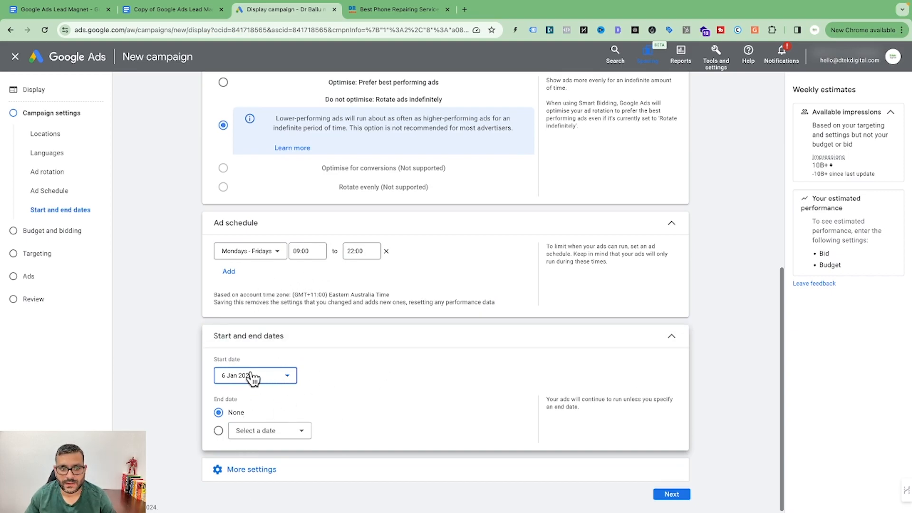
- Review the campaign's content exclusion options without excluding anything, and continue to budget and bidding
click(242, 474)
scroll(413, 430, down, 1)
scroll(435, 420, down, 1)
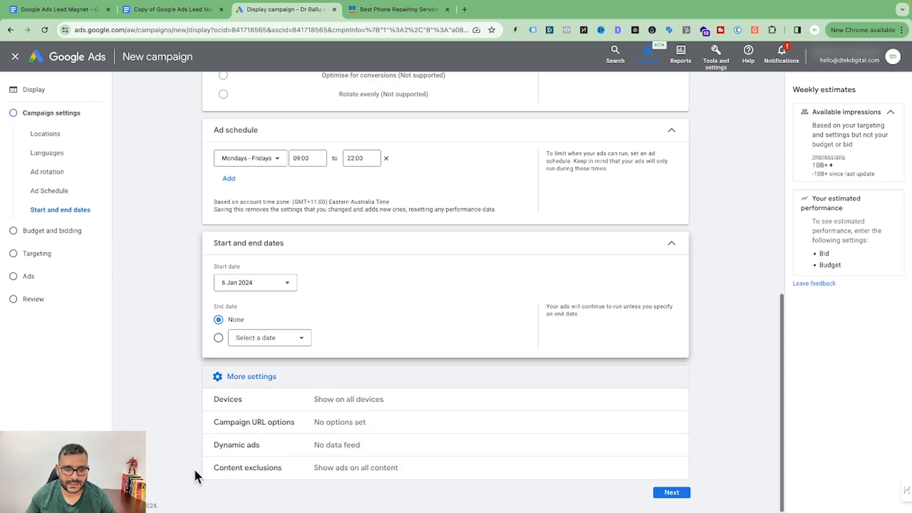
click(266, 475)
scroll(303, 444, down, 3)
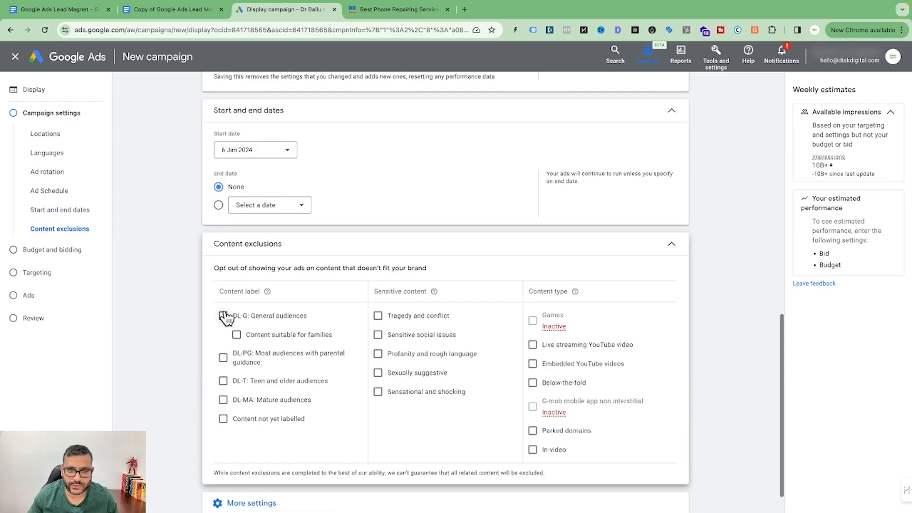
scroll(500, 310, down, 1)
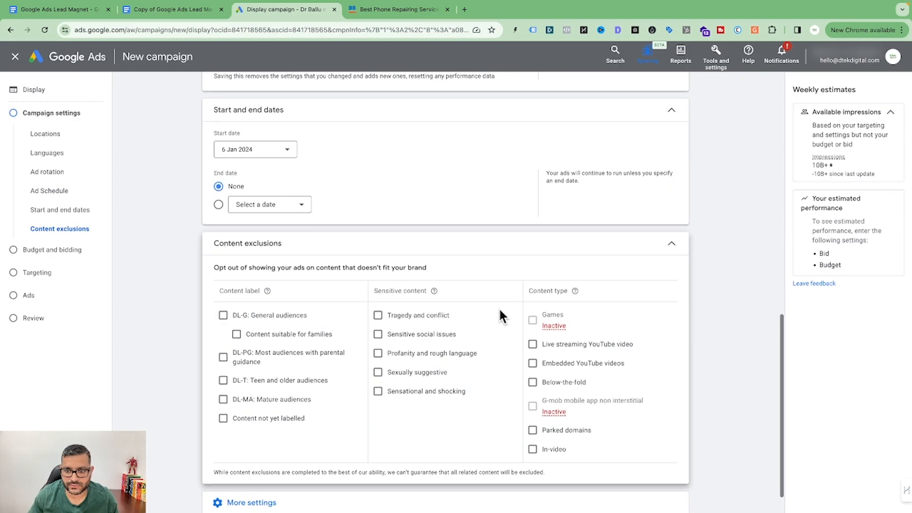
scroll(480, 346, down, 1)
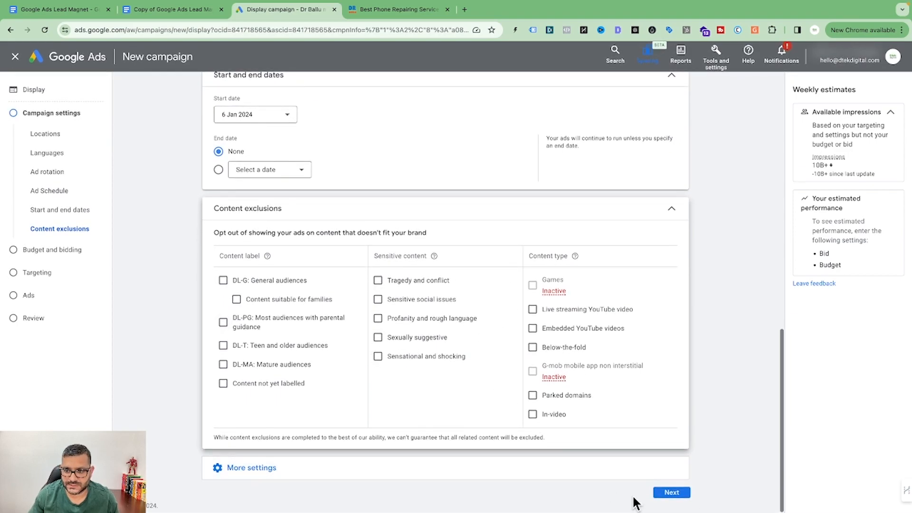
click(672, 494)
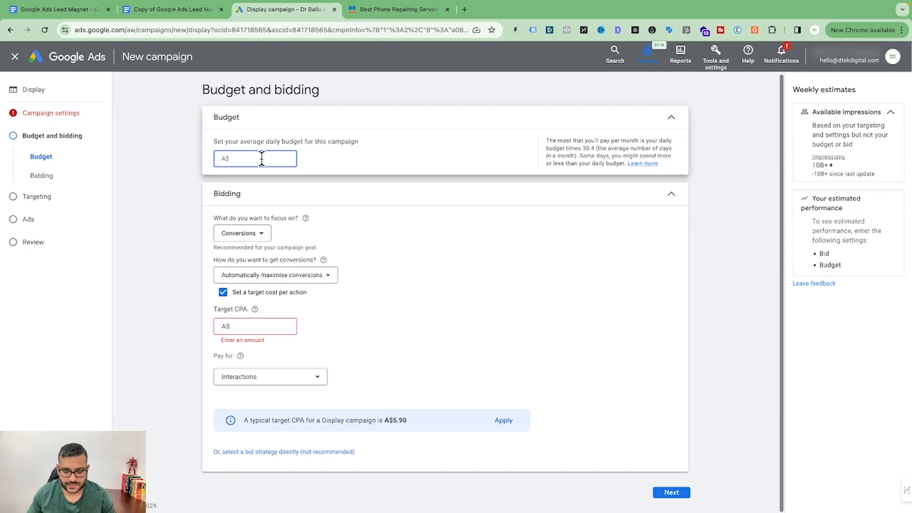
- Set the average daily budget to A$20.00 and manually set an enhanced CPC bid of A$0.30, continuing to targeting
click(484, 328)
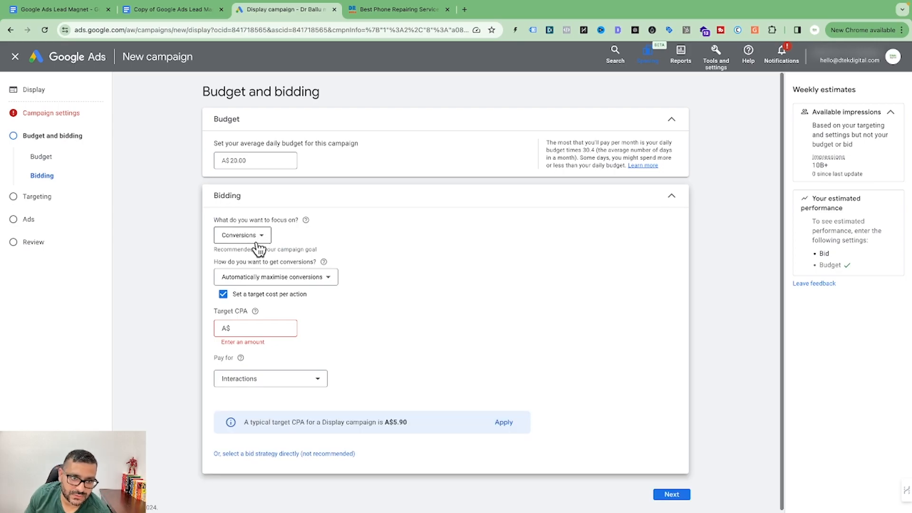
click(290, 279)
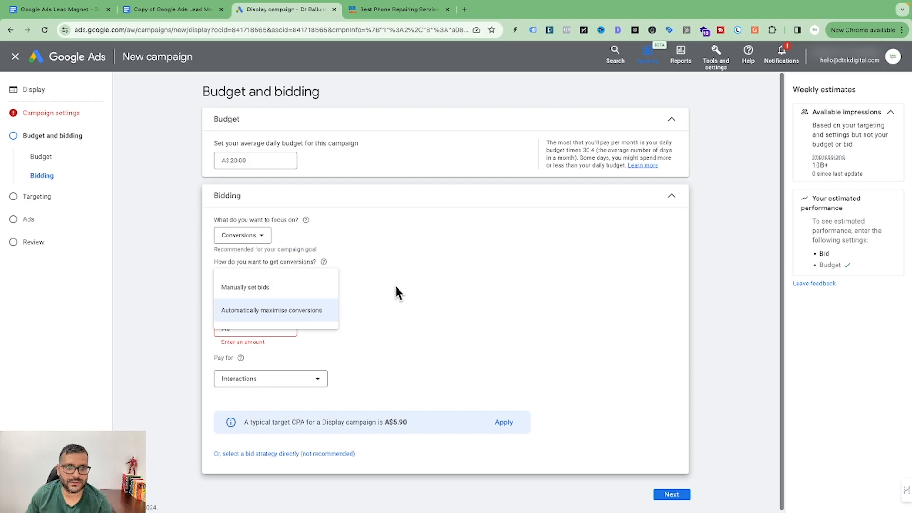
mouse_move(280, 293)
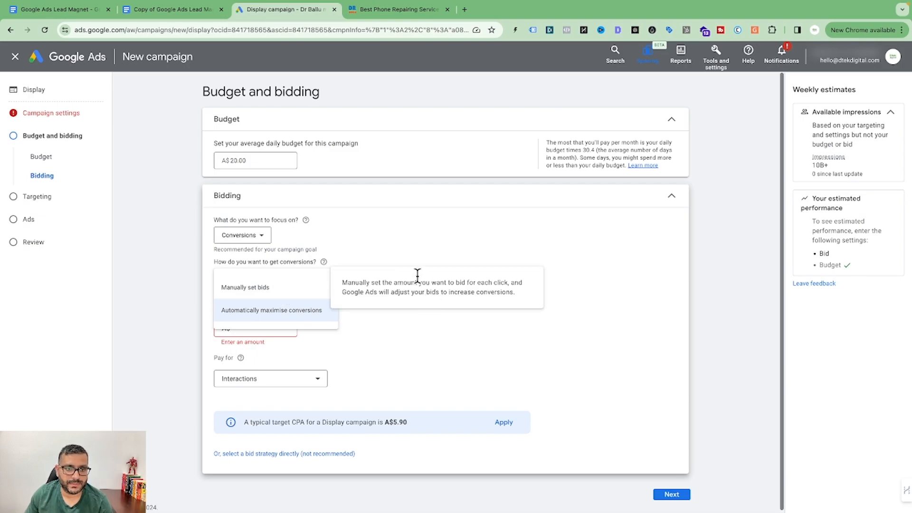
click(259, 292)
click(247, 314)
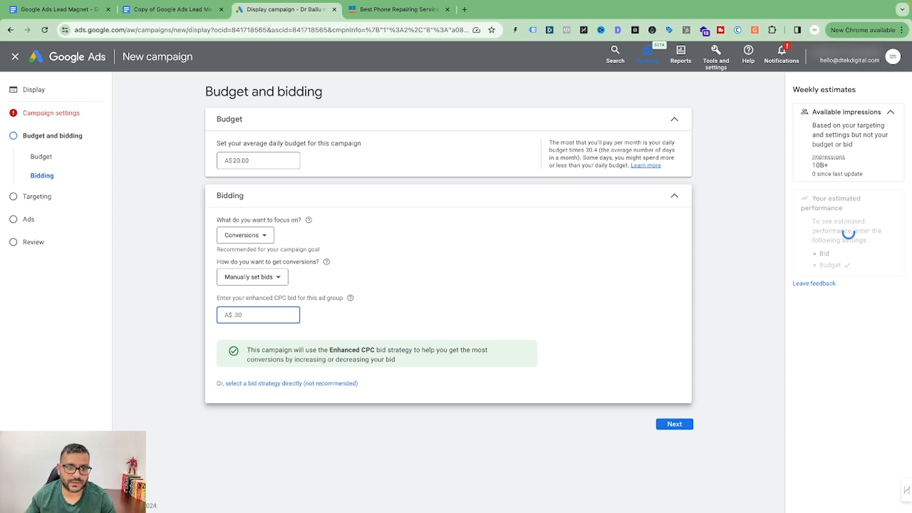
click(388, 308)
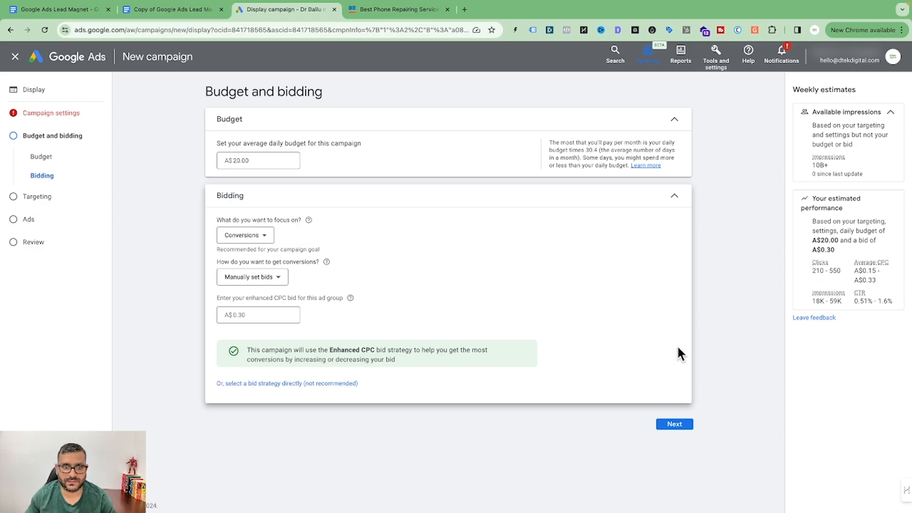
click(674, 426)
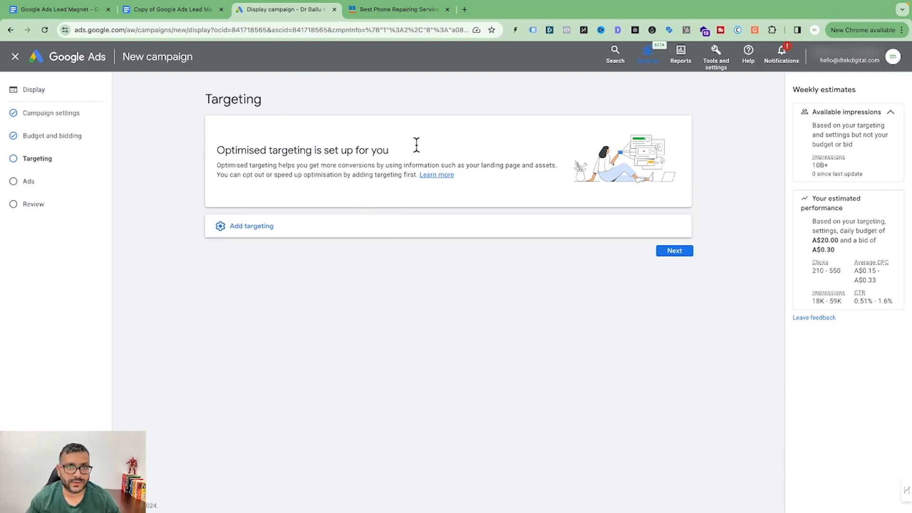
- Target the website visitors segment "Visited Home Page" from the data segments on how people have interacted with the business
click(263, 236)
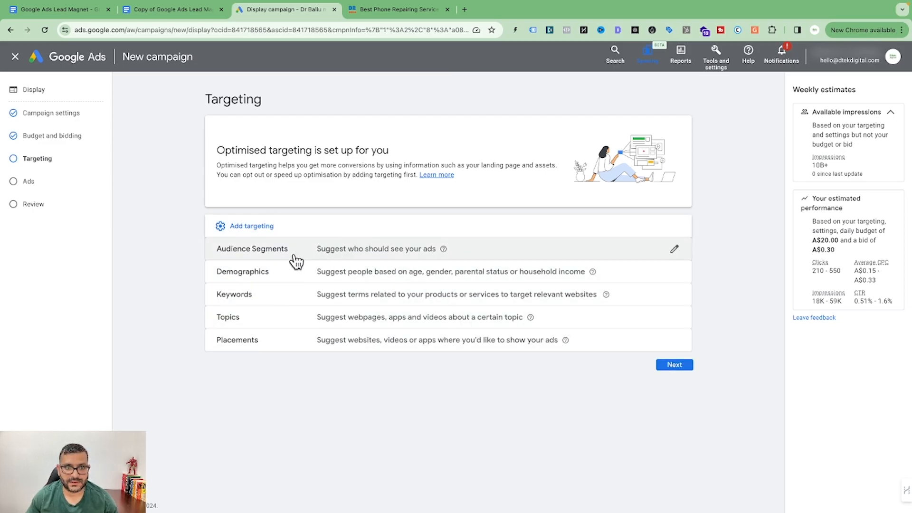
click(261, 257)
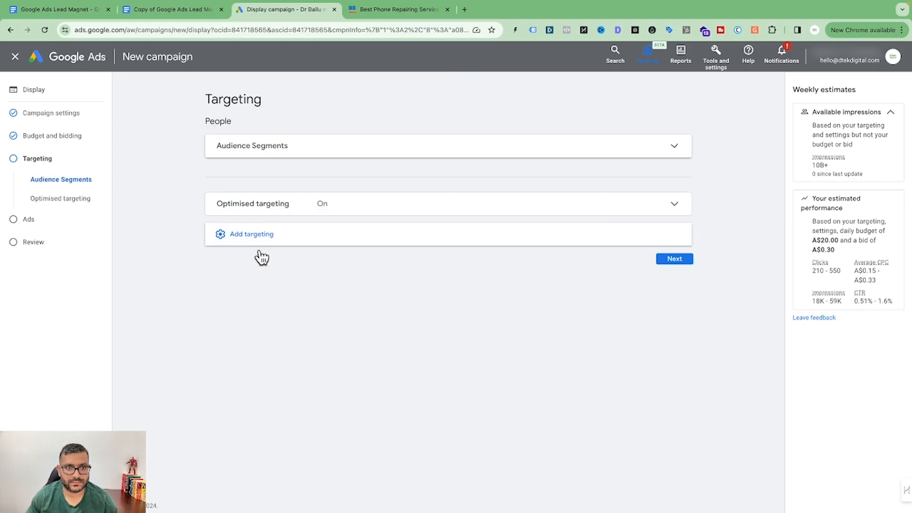
click(280, 217)
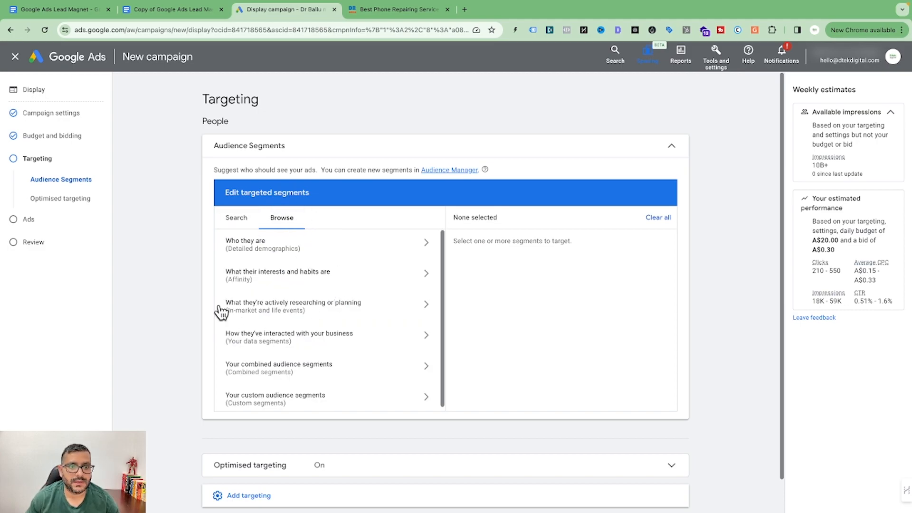
click(336, 340)
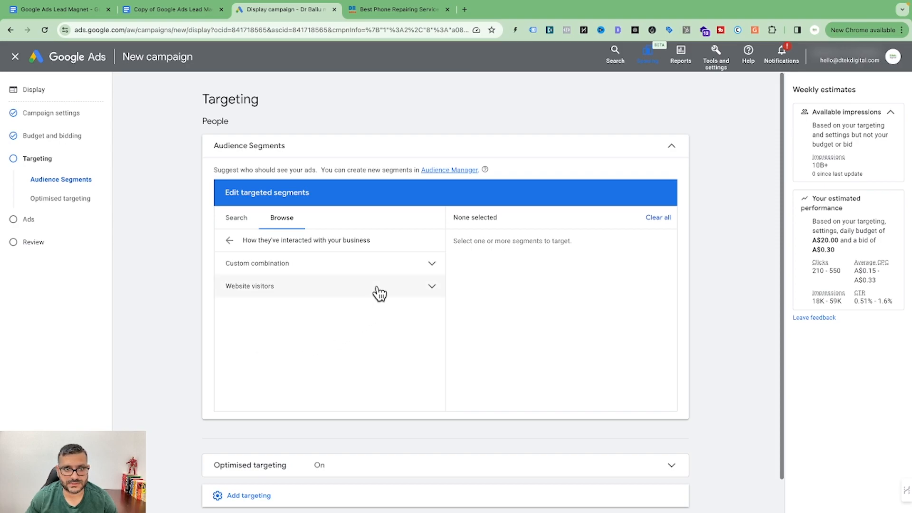
click(434, 293)
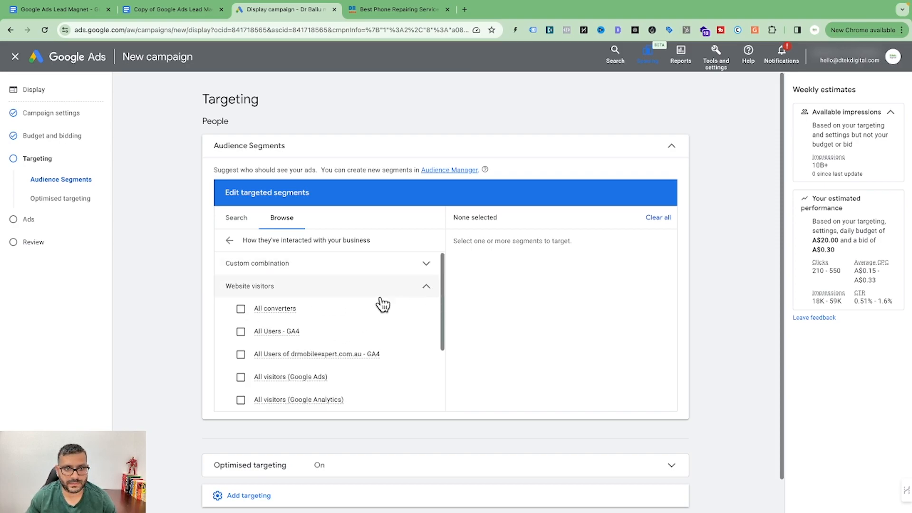
scroll(396, 332, down, 2)
scroll(393, 331, down, 1)
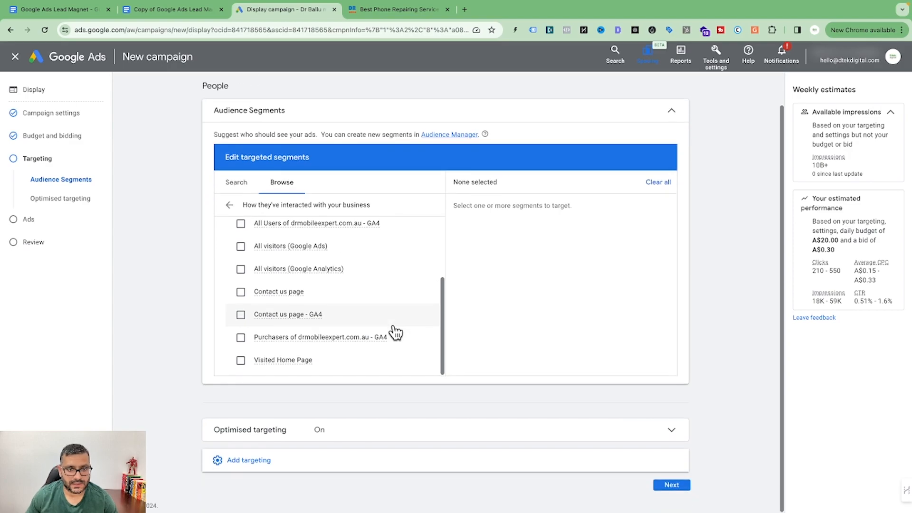
click(241, 362)
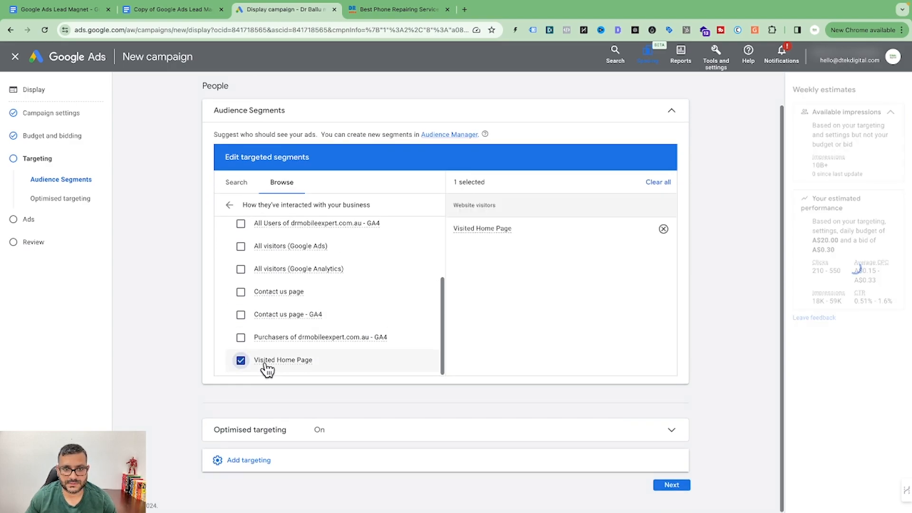
mouse_move(255, 370)
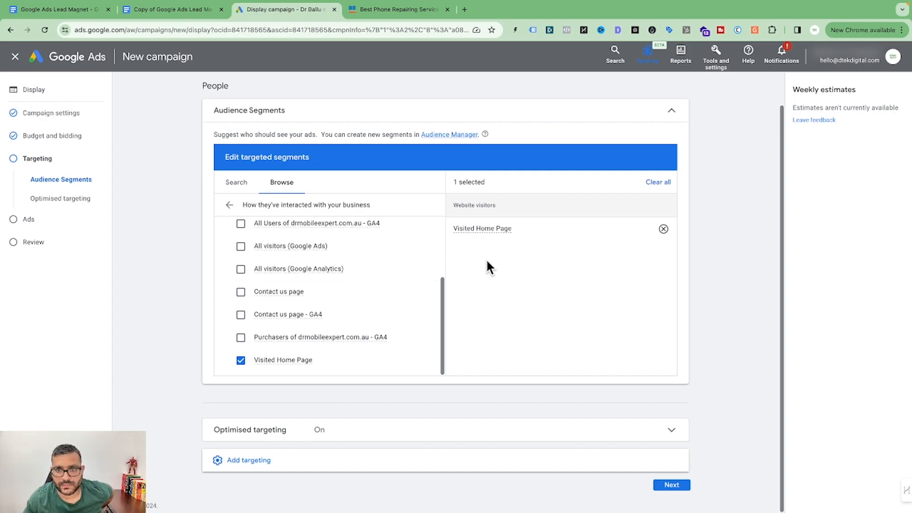
- Turn off optimised targeting and show the additional targeting types available for the campaign
click(275, 430)
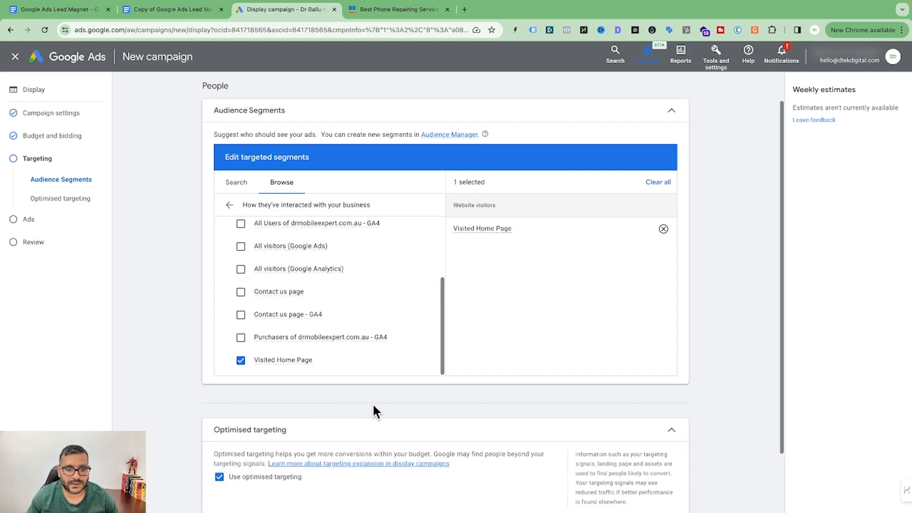
click(219, 404)
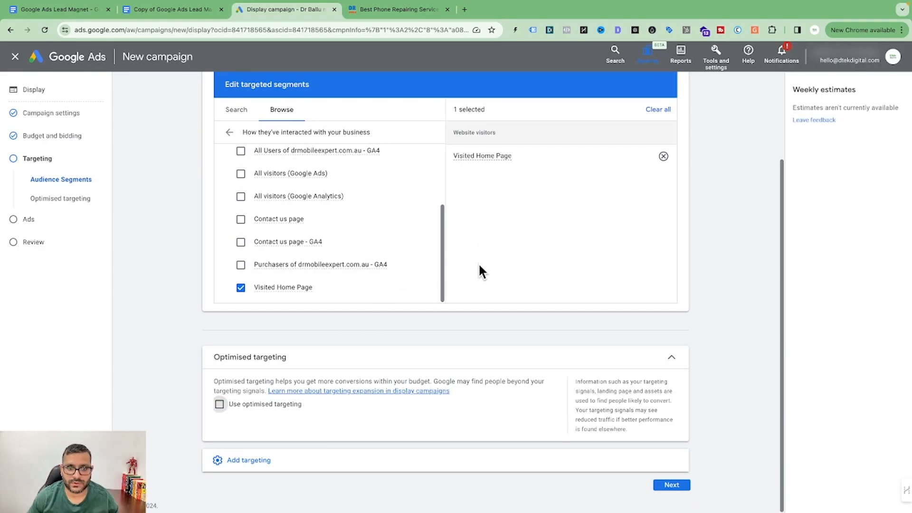
click(242, 460)
scroll(456, 394, down, 1)
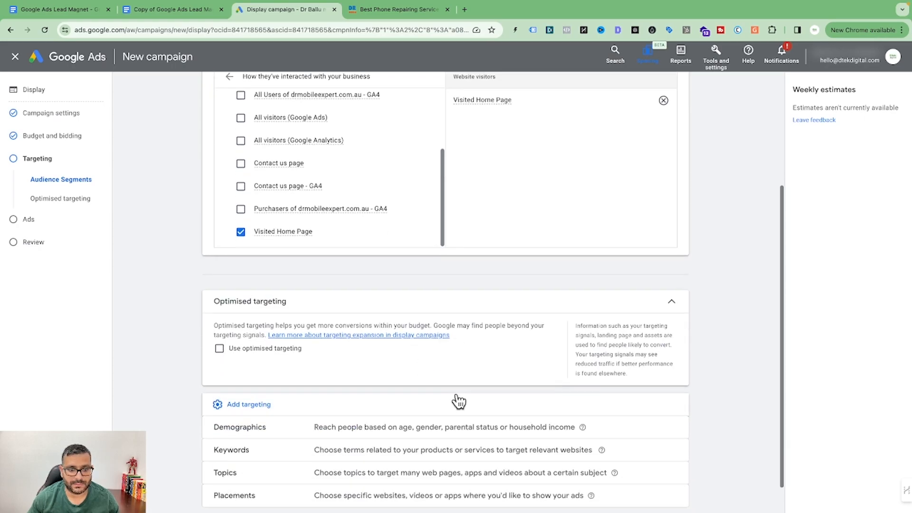
- Continue from targeting to ad creation and look over the fields required for the responsive display ad
scroll(459, 400, down, 1)
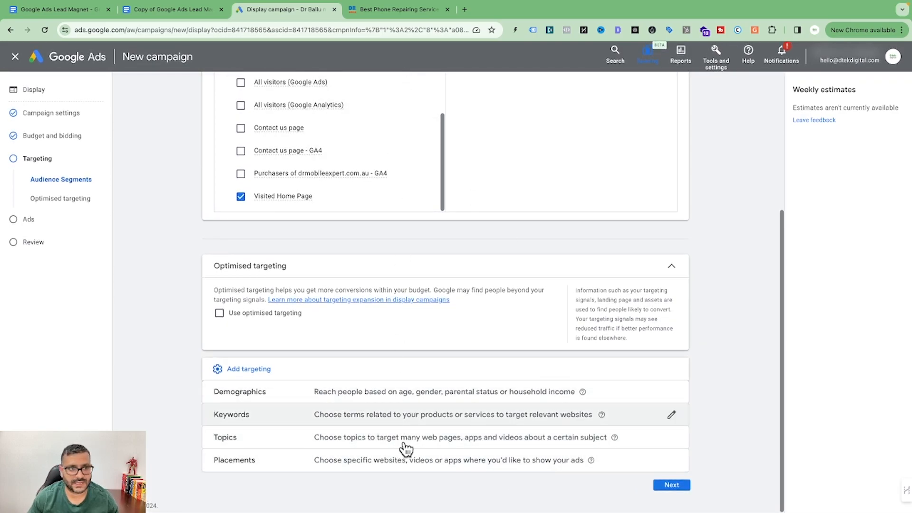
click(683, 488)
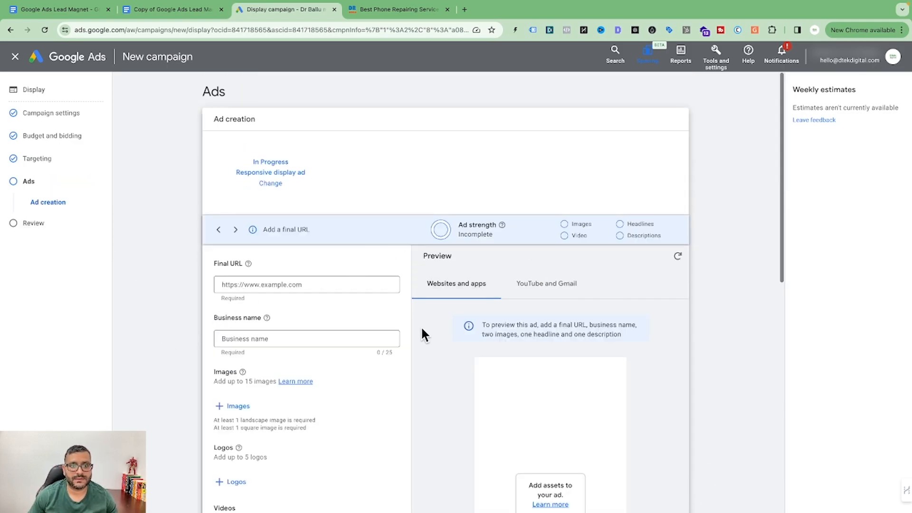
scroll(508, 342, down, 1)
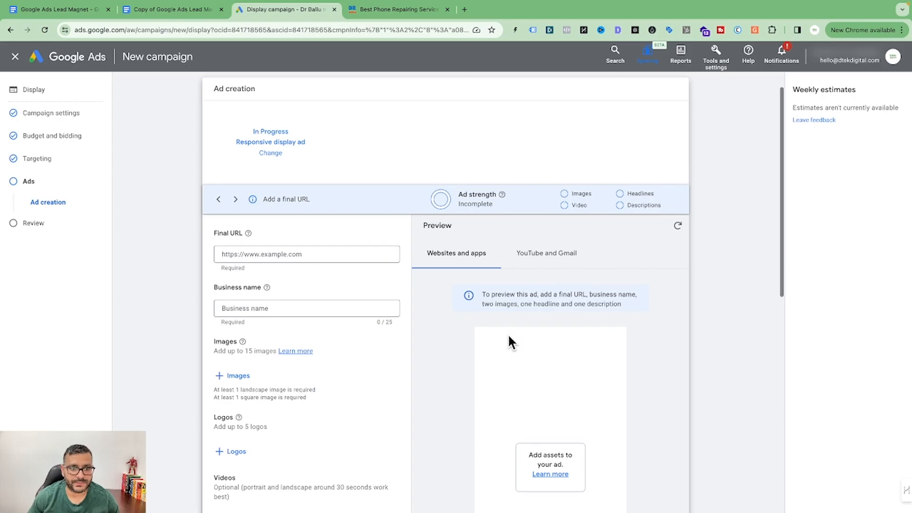
scroll(508, 336, down, 4)
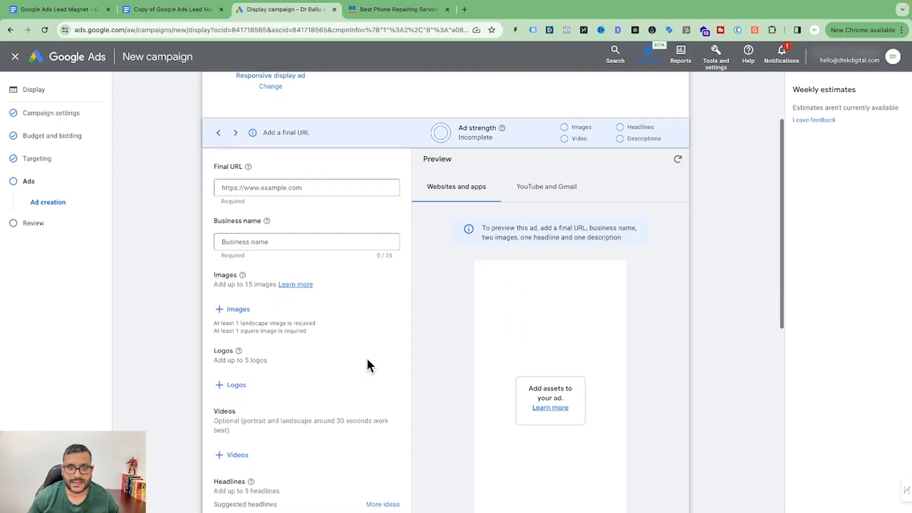
scroll(340, 344, down, 3)
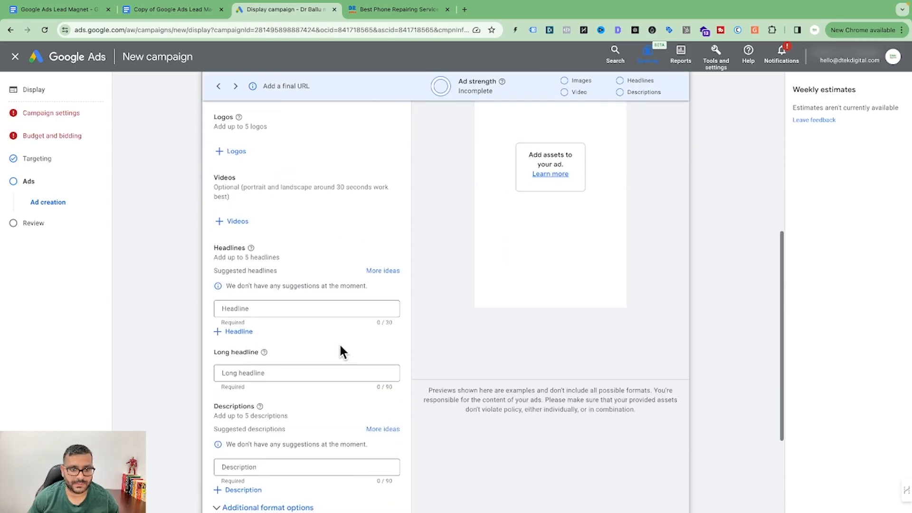
scroll(340, 344, up, 4)
scroll(409, 338, up, 3)
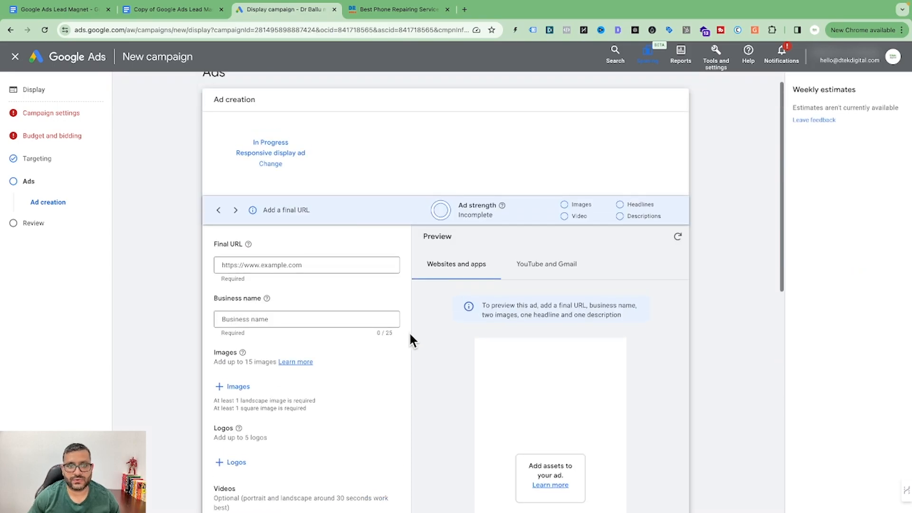
- Browse the suggested images and the asset library for the ad, and close the image selection without choosing any
click(279, 319)
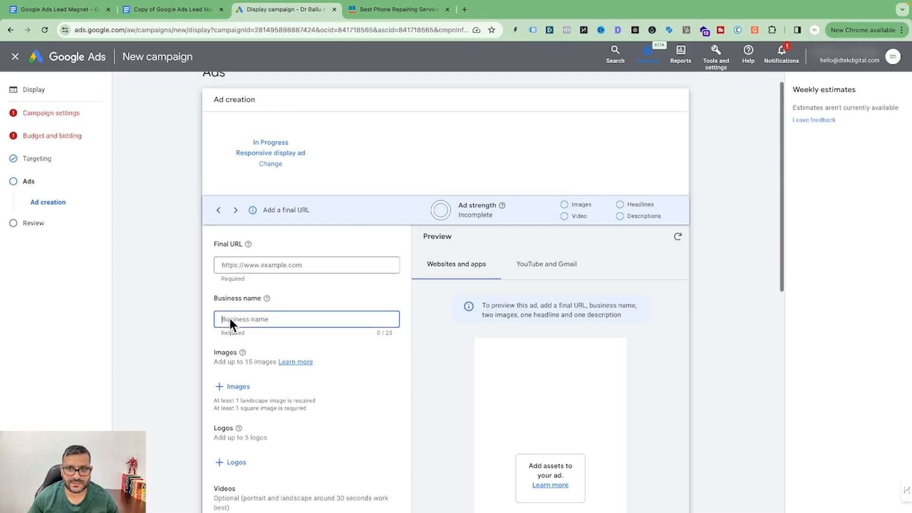
scroll(337, 346, down, 3)
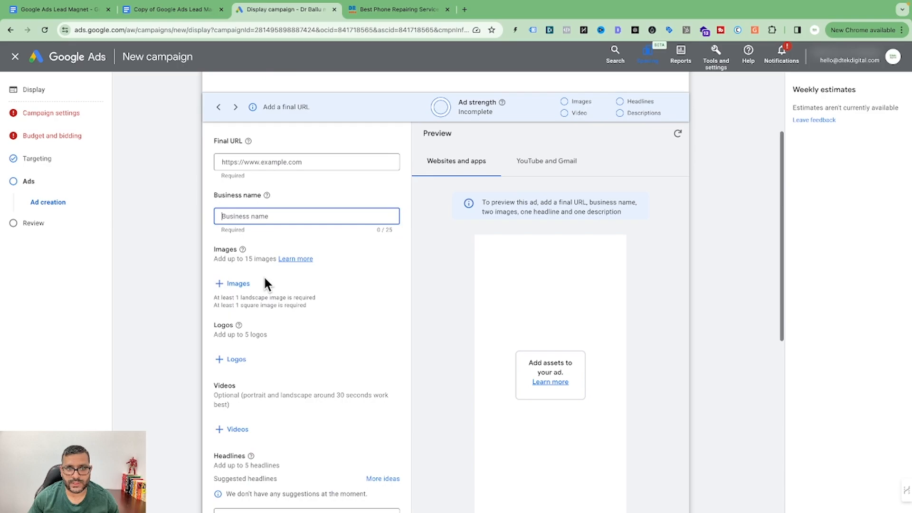
click(222, 285)
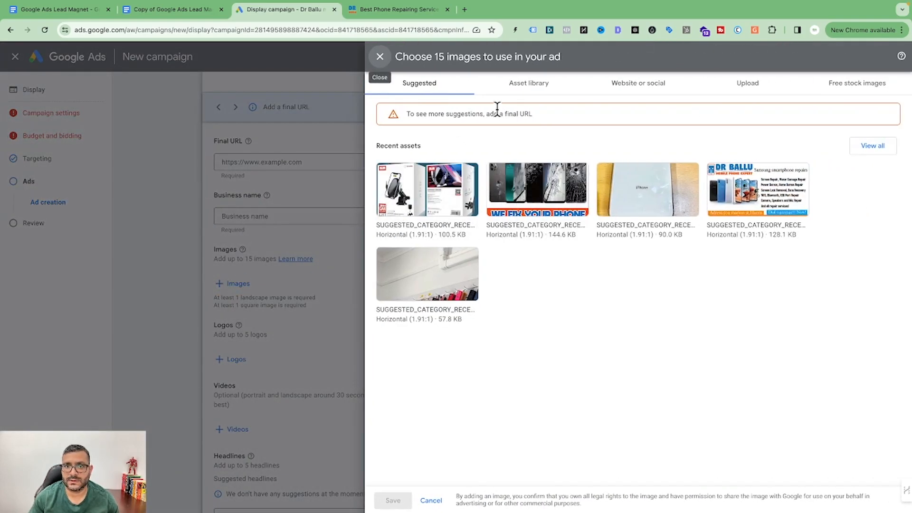
click(528, 83)
scroll(685, 318, down, 7)
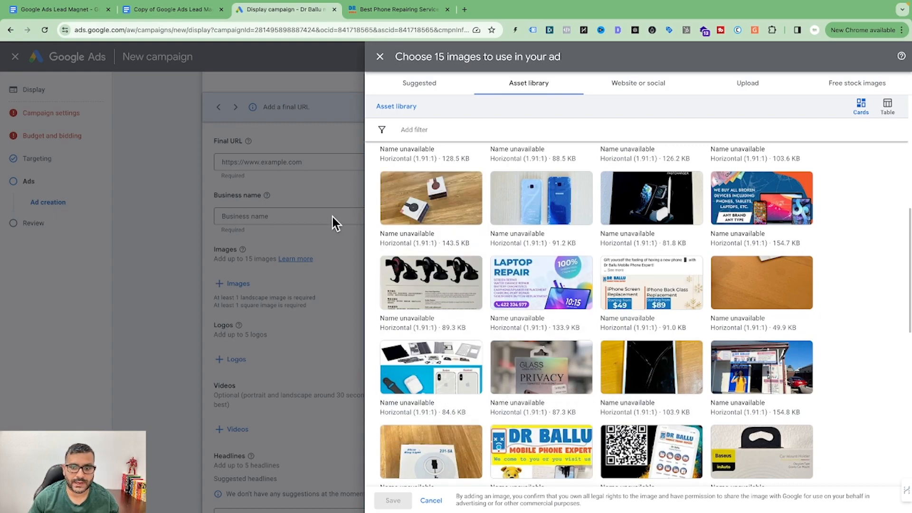
click(380, 57)
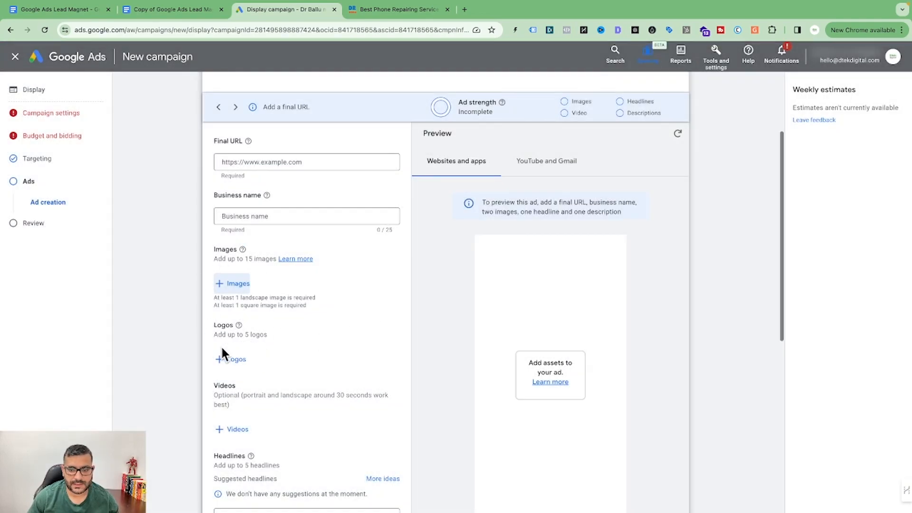
- Add three extra description fields to the responsive display ad, leaving the headline and description texts empty
scroll(285, 352, down, 2)
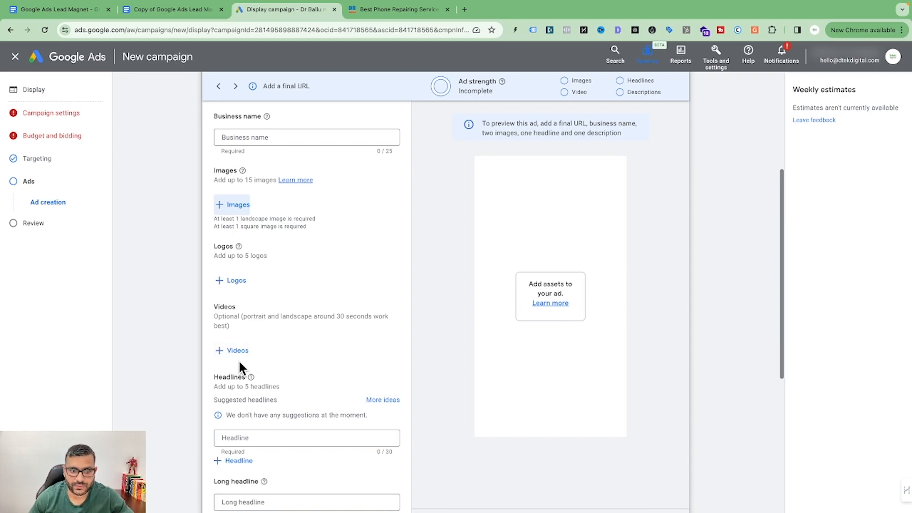
scroll(325, 349, down, 2)
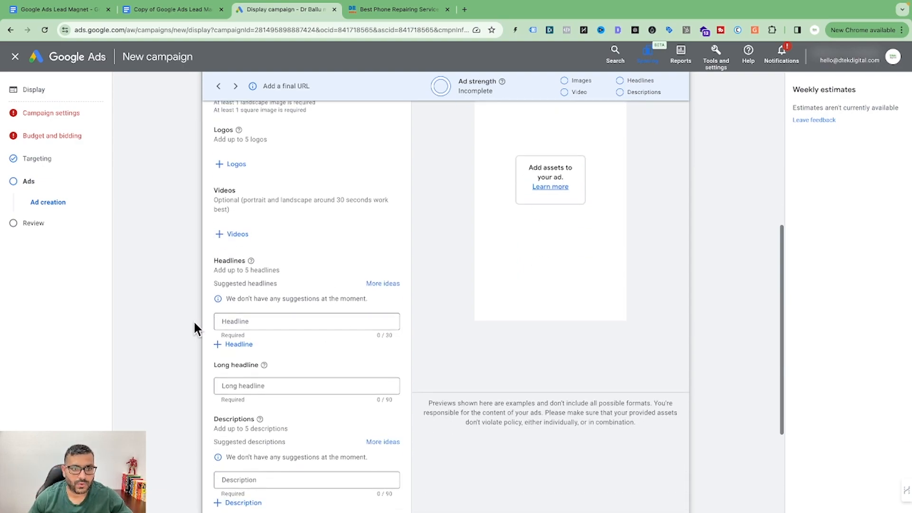
click(246, 322)
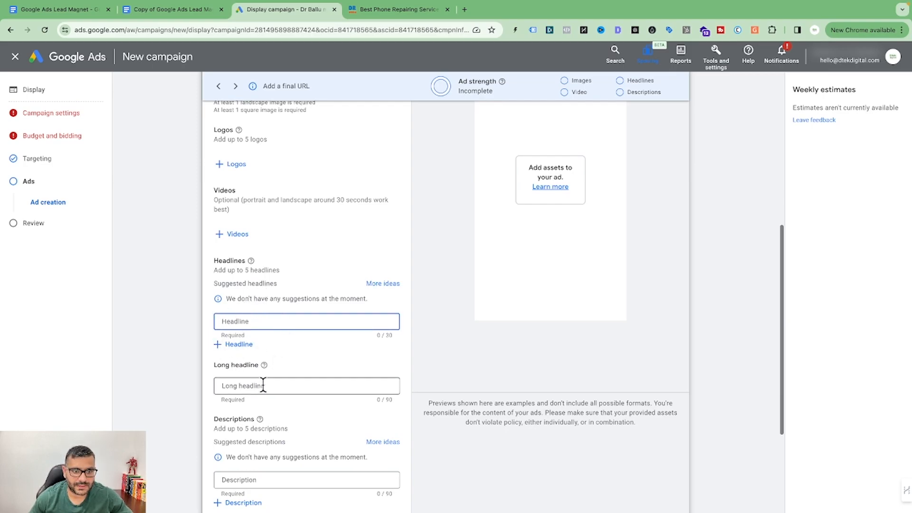
scroll(304, 382, down, 2)
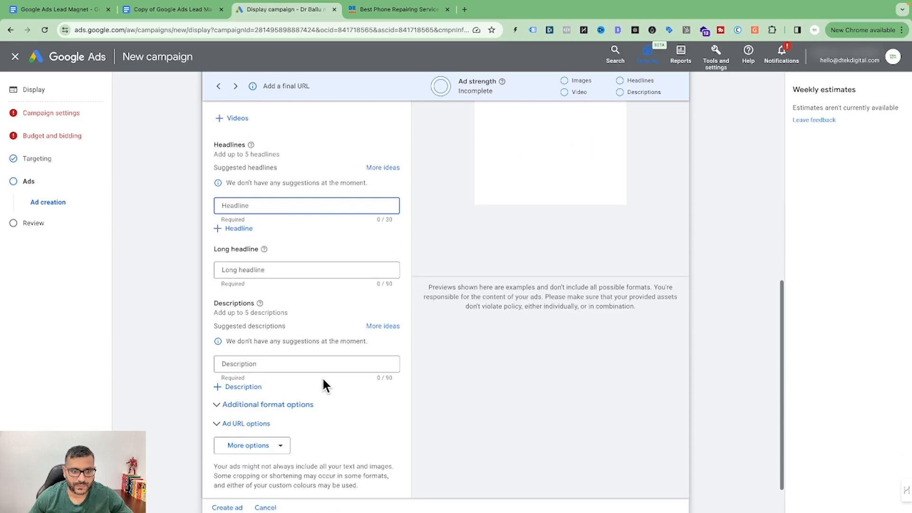
click(218, 385)
click(218, 412)
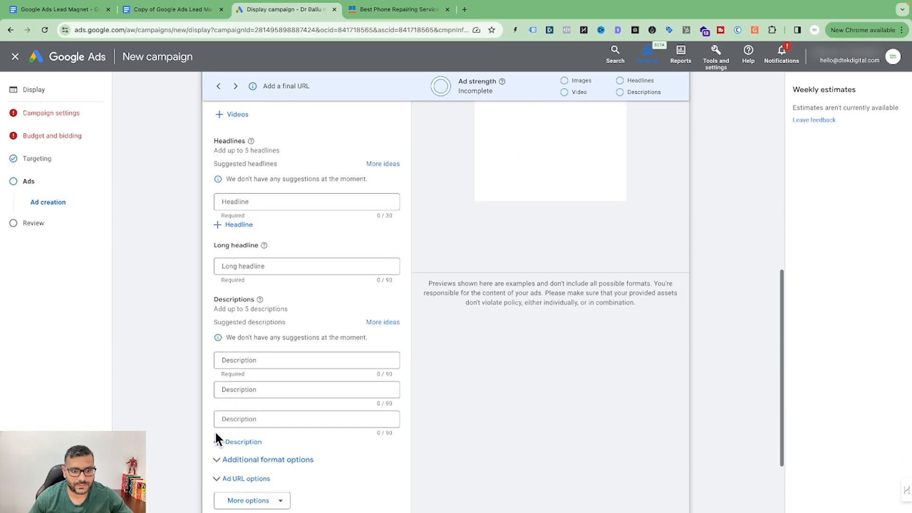
click(218, 443)
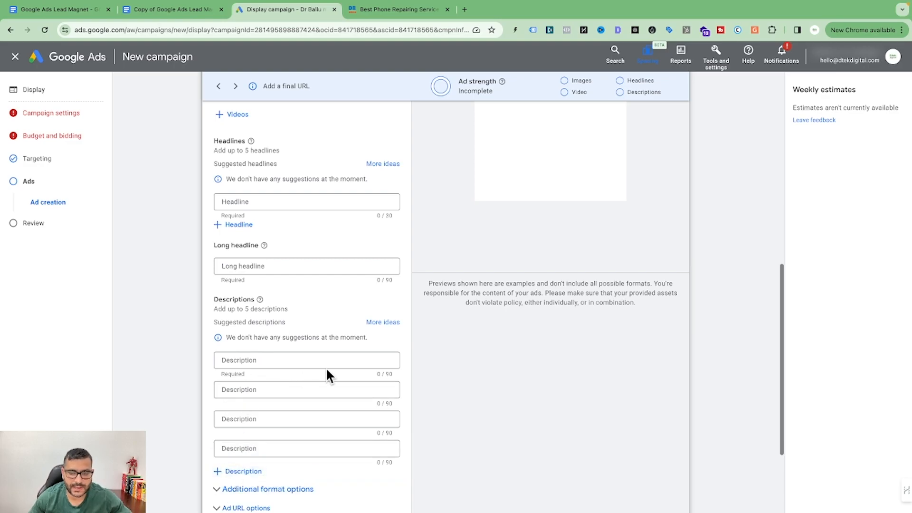
scroll(324, 376, down, 2)
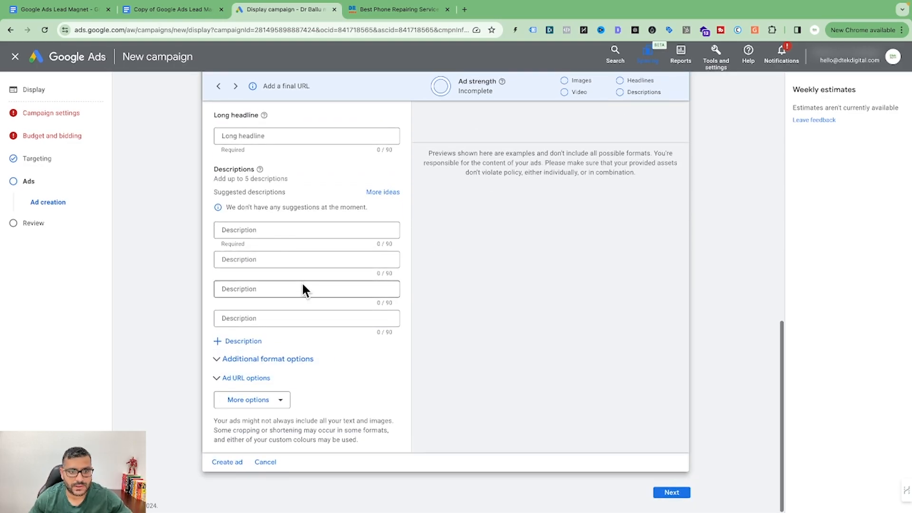
- Check the ad preview for YouTube and Gmail, and return it to websites and apps
scroll(301, 281, up, 4)
scroll(393, 295, up, 7)
click(557, 262)
click(494, 261)
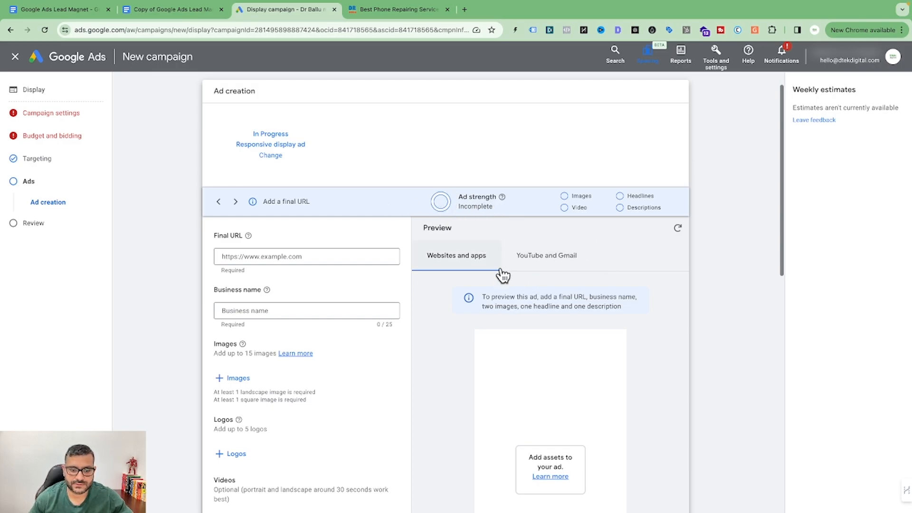
- Continue to the campaign review without creating an ad, and check the summary of settings, budget, bidding, targeting and ads
scroll(499, 270, down, 9)
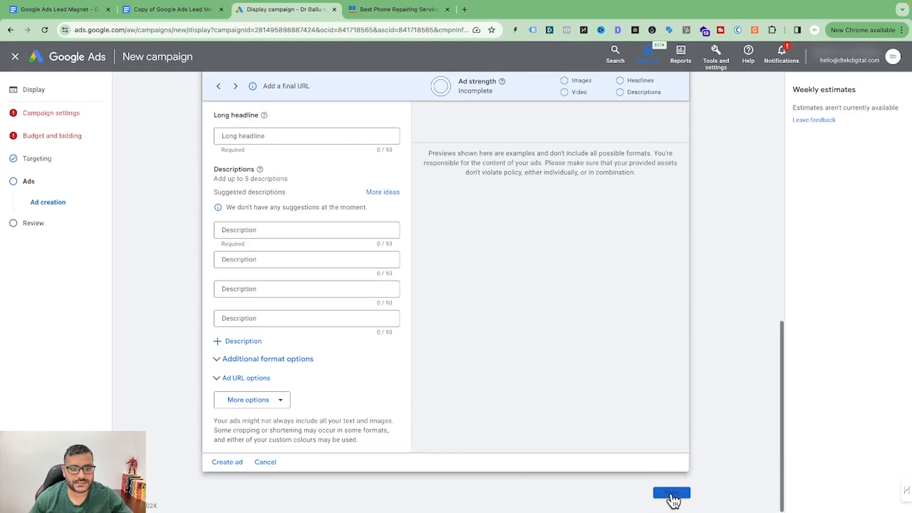
click(679, 494)
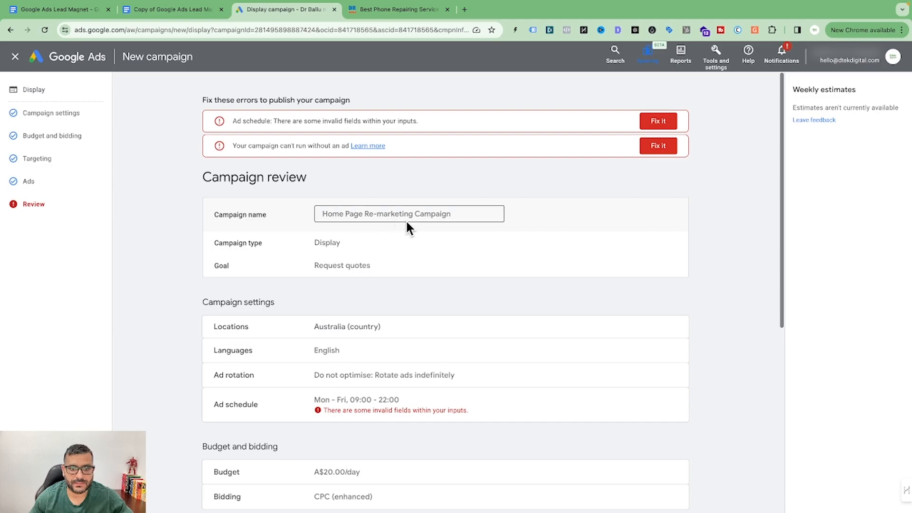
scroll(584, 283, down, 3)
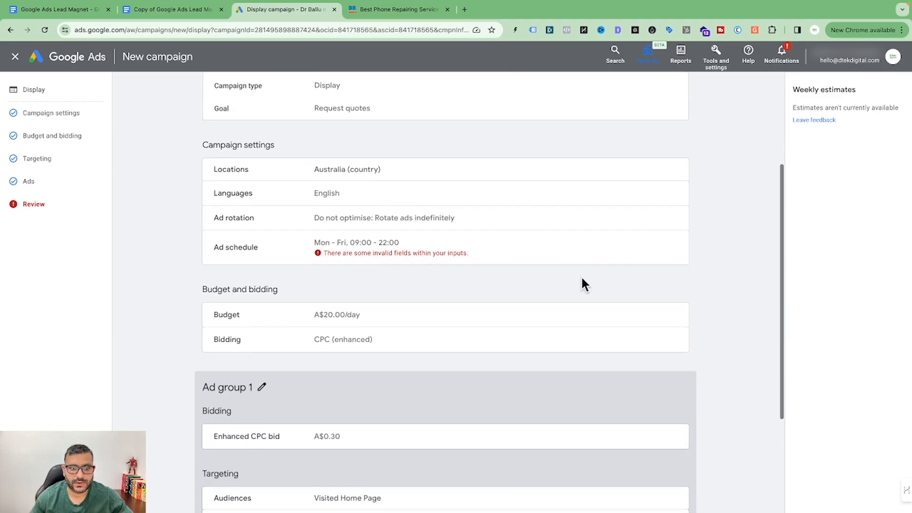
scroll(636, 250, up, 3)
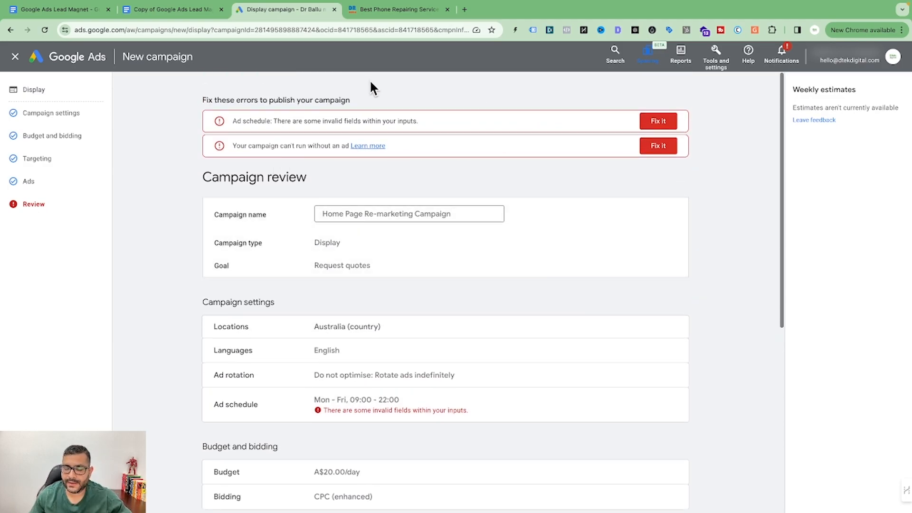
scroll(520, 326, down, 5)
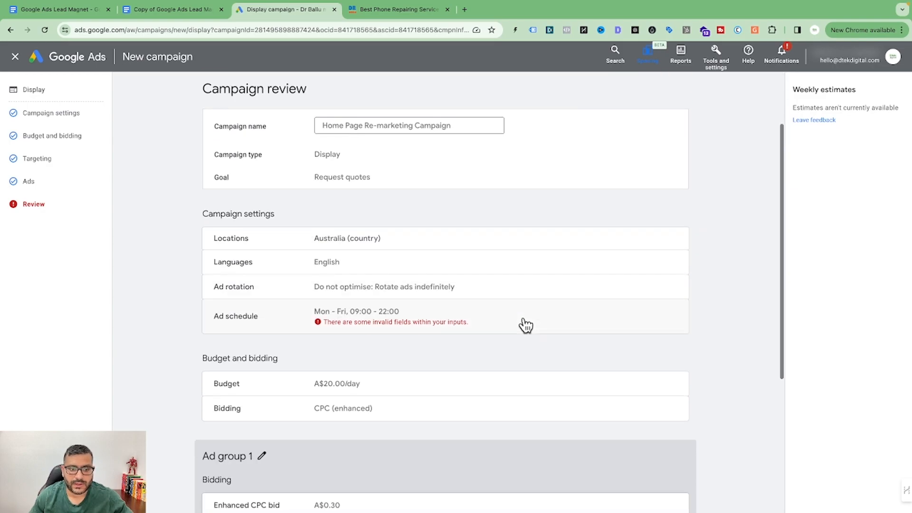
scroll(437, 212, down, 1)
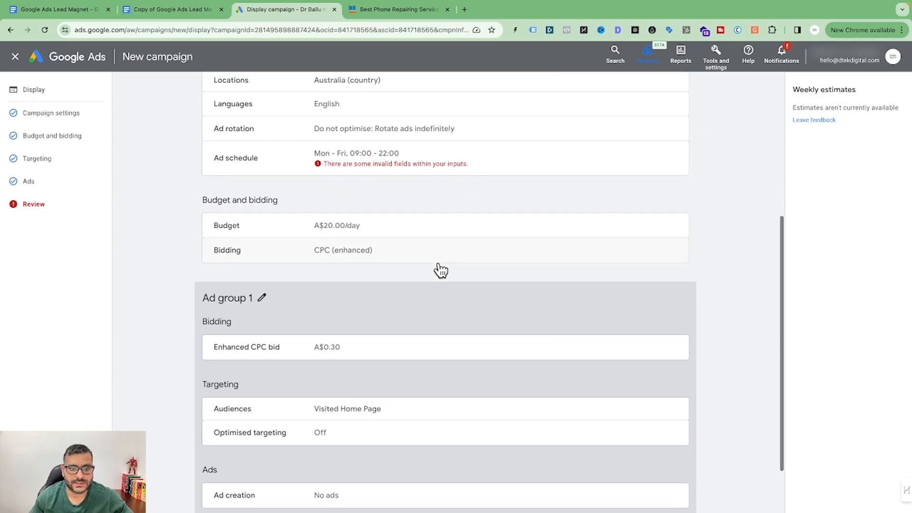
scroll(470, 362, down, 1)
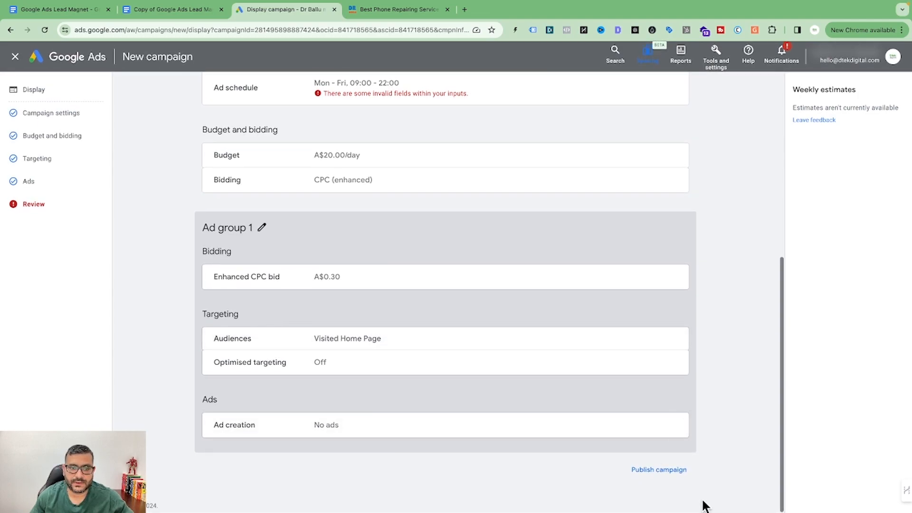